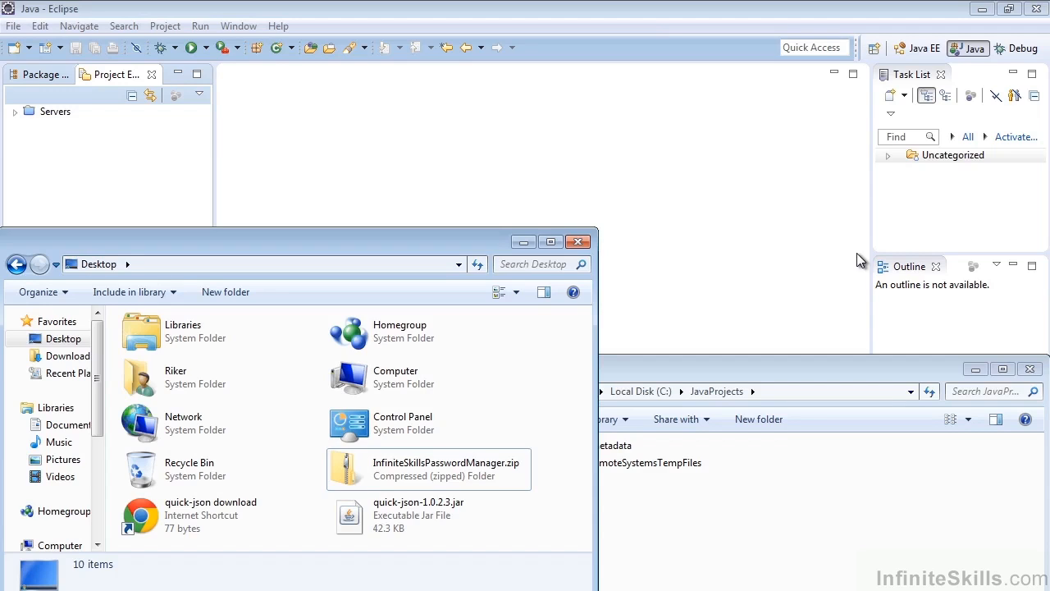
Extract InfiniteSkillsPasswordManager.zip on the desktop into a folder named InfiniteSkillsPasswordManager at the default desktop destination.
left_click(444, 466)
left_click_drag(444, 466, 503, 521)
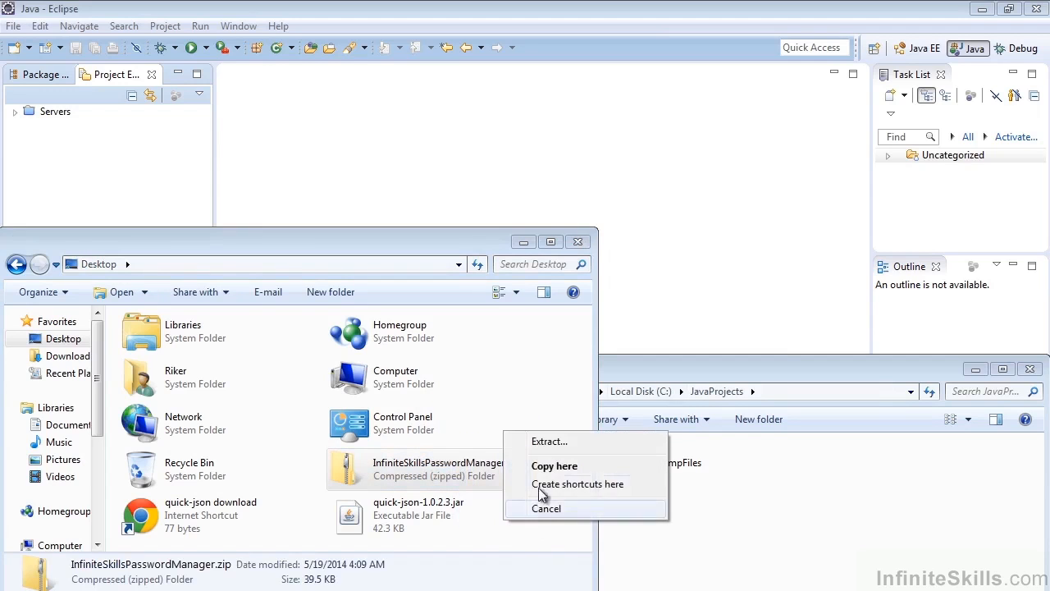
left_click(550, 444)
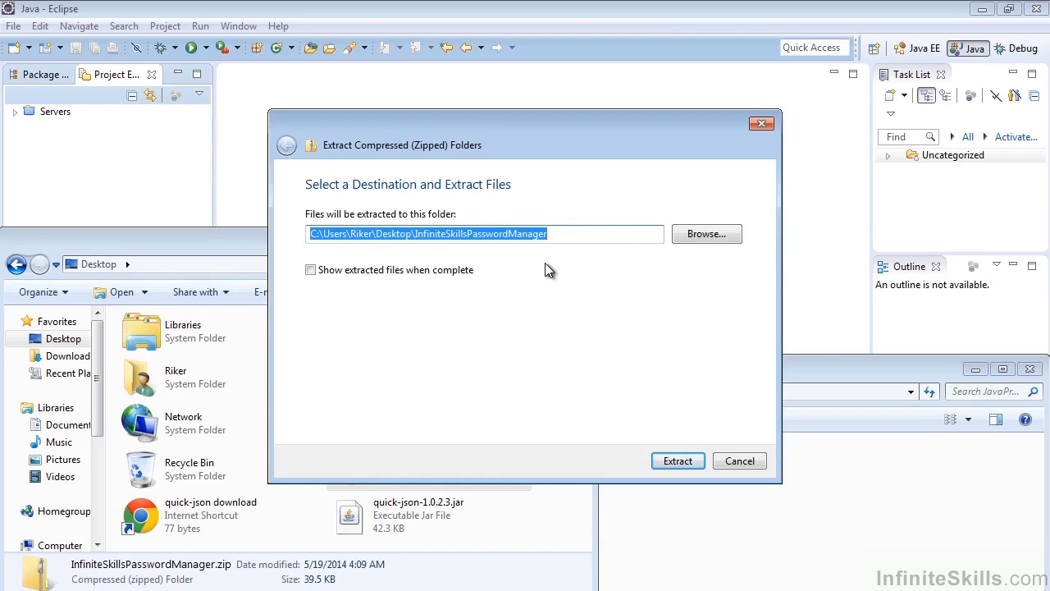
left_click(663, 465)
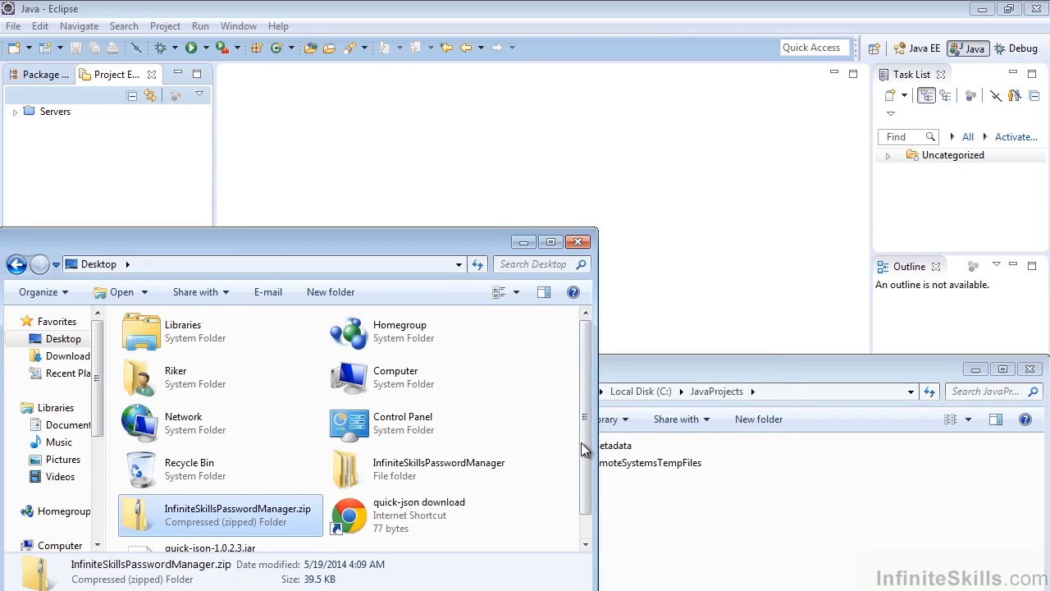
Look at the JavaProjects folder and select the extracted InfiniteSkillsPasswordManager folder on the desktop.
scroll(585, 464, "down", 1)
left_click(666, 366)
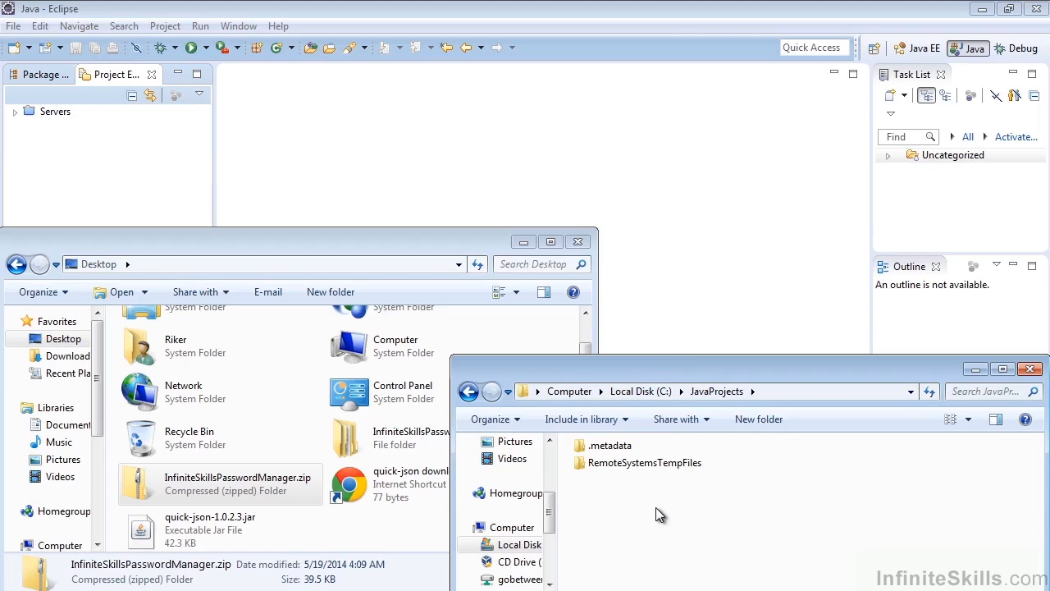
left_click(346, 533)
left_click(401, 454)
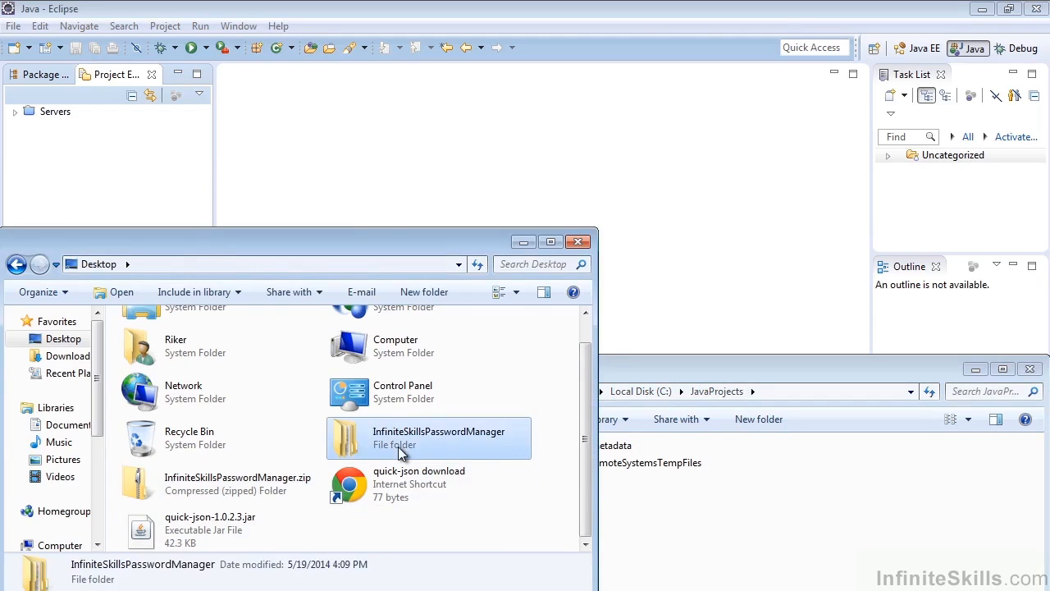
Switch to Eclipse and start an import using Existing Projects into Workspace as the source.
left_click(177, 12)
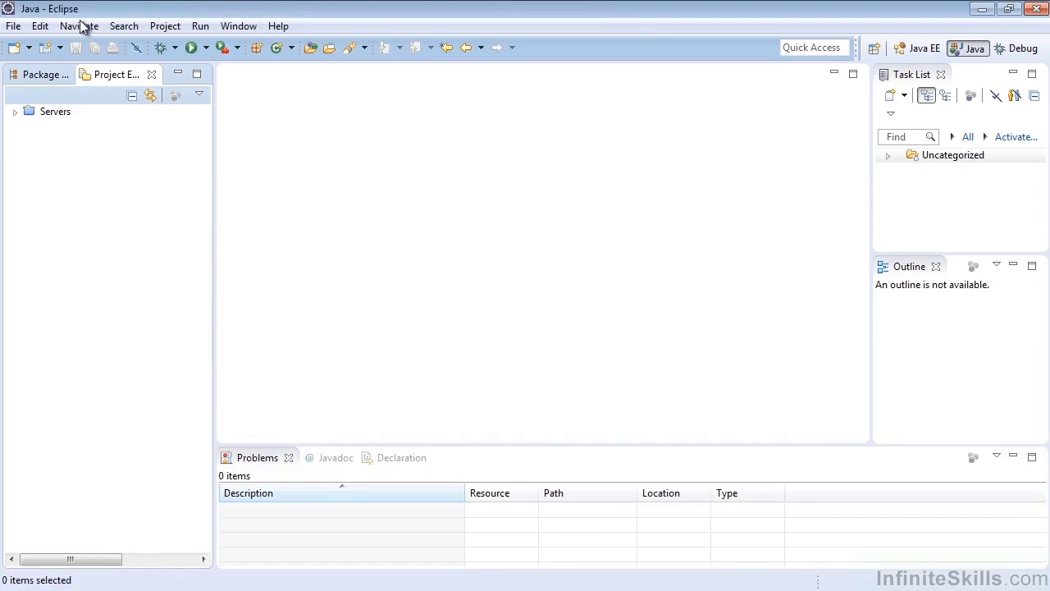
left_click(14, 26)
left_click(78, 356)
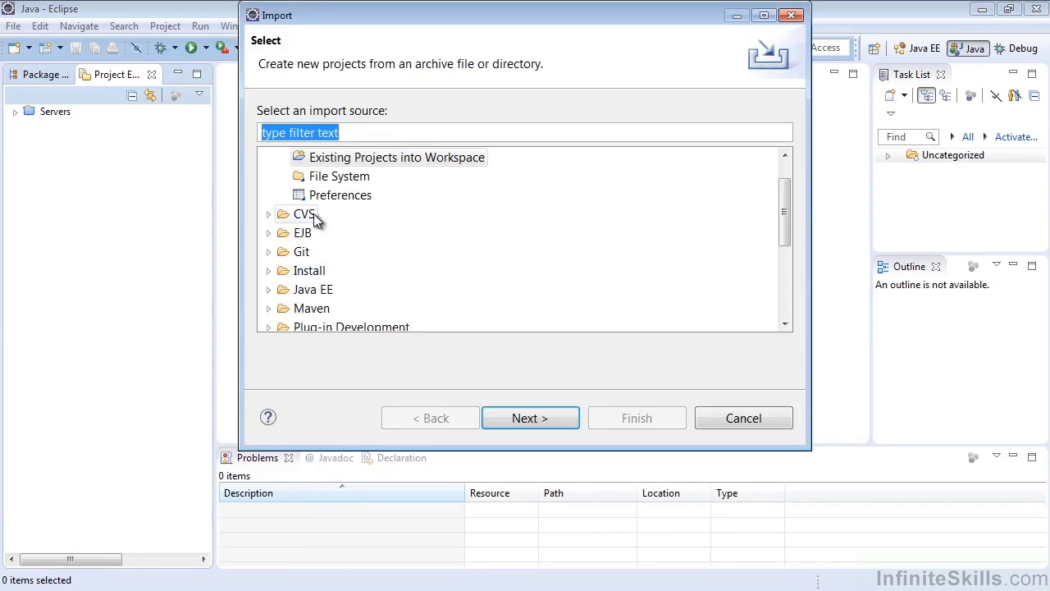
left_click(347, 157)
scroll(471, 235, "up", 1)
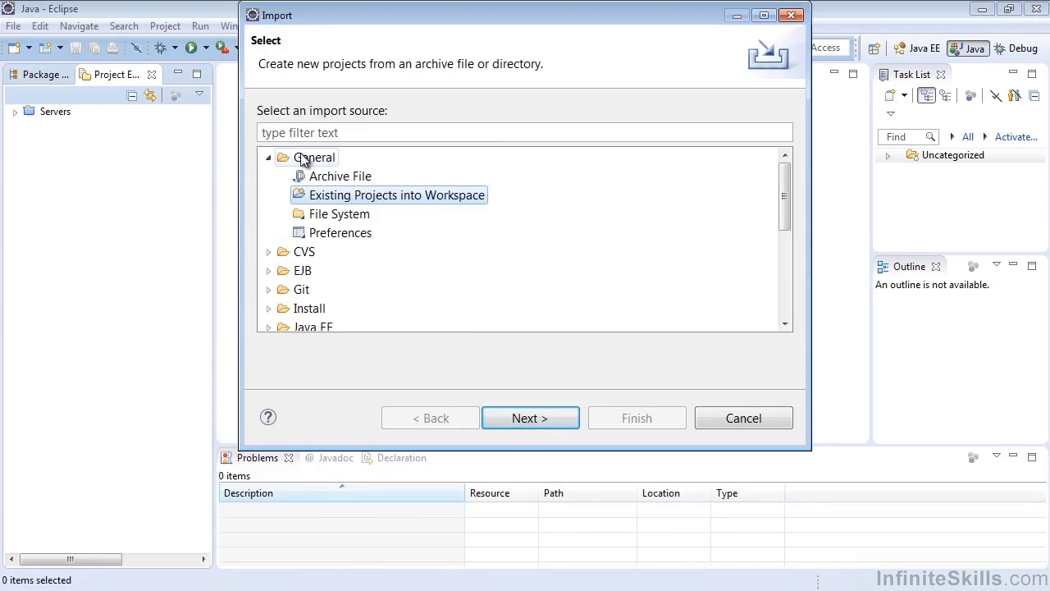
left_click(269, 157)
left_click(268, 157)
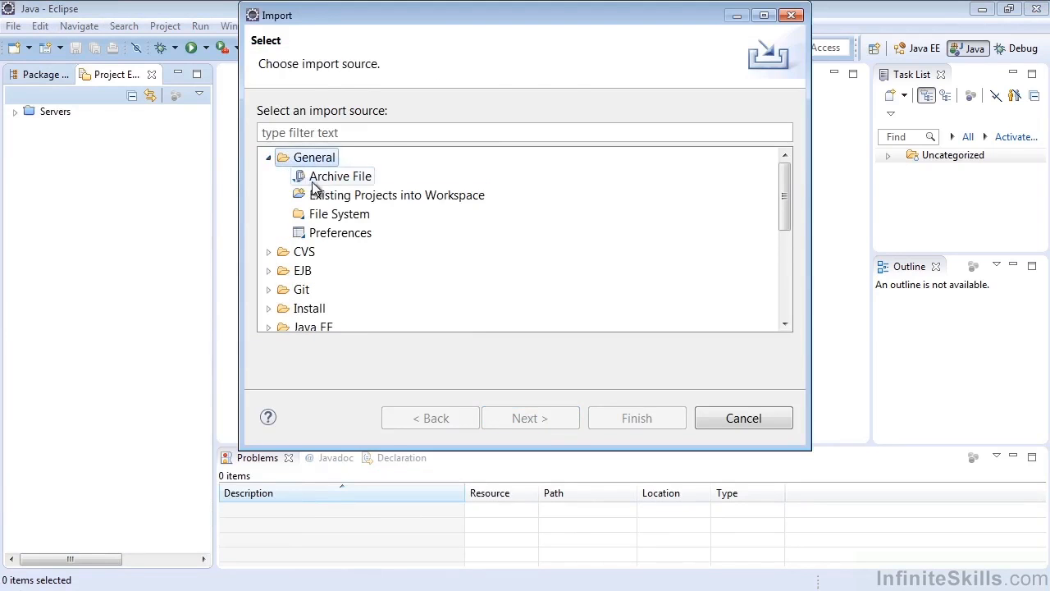
left_click(345, 196)
left_click(526, 419)
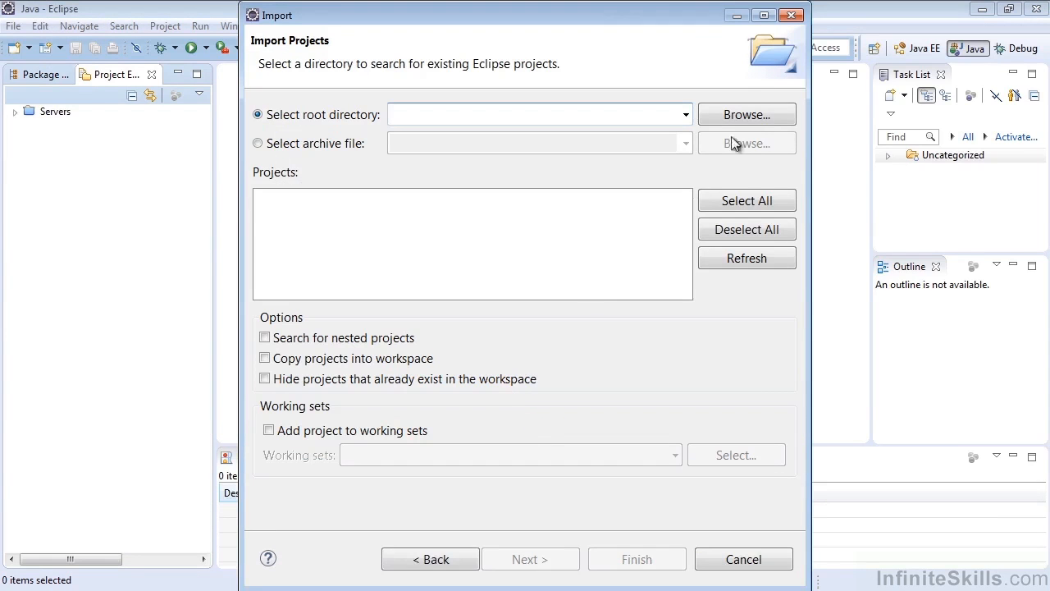
Set the import's root directory to the inner InfiniteSkillsPasswordManager folder within the extracted desktop folder.
left_click(742, 116)
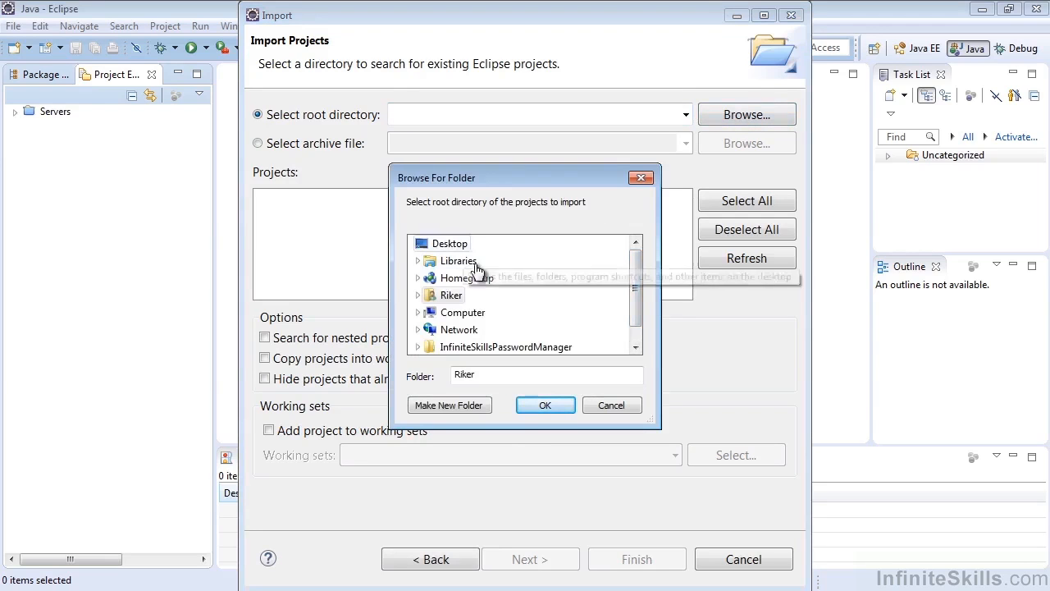
scroll(624, 280, "down", 1)
left_click(516, 330)
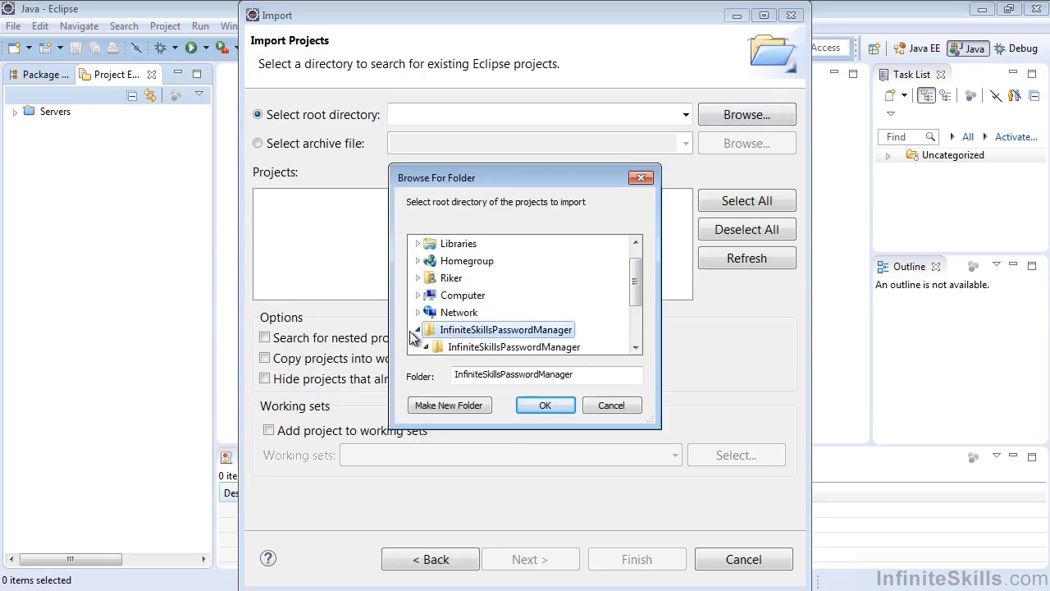
left_click(487, 301)
scroll(488, 309, "down", 1)
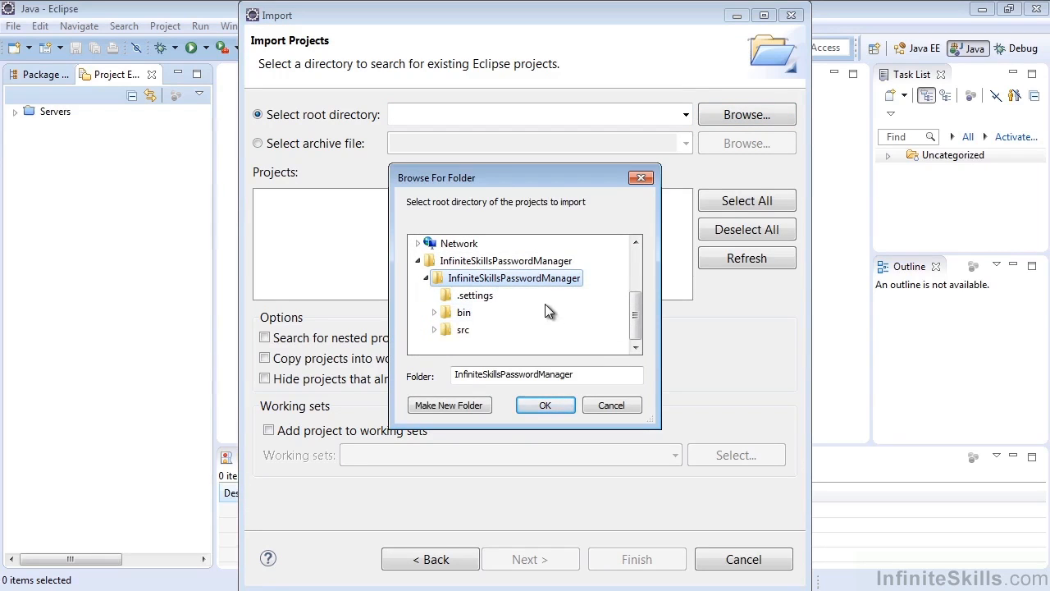
left_click(558, 404)
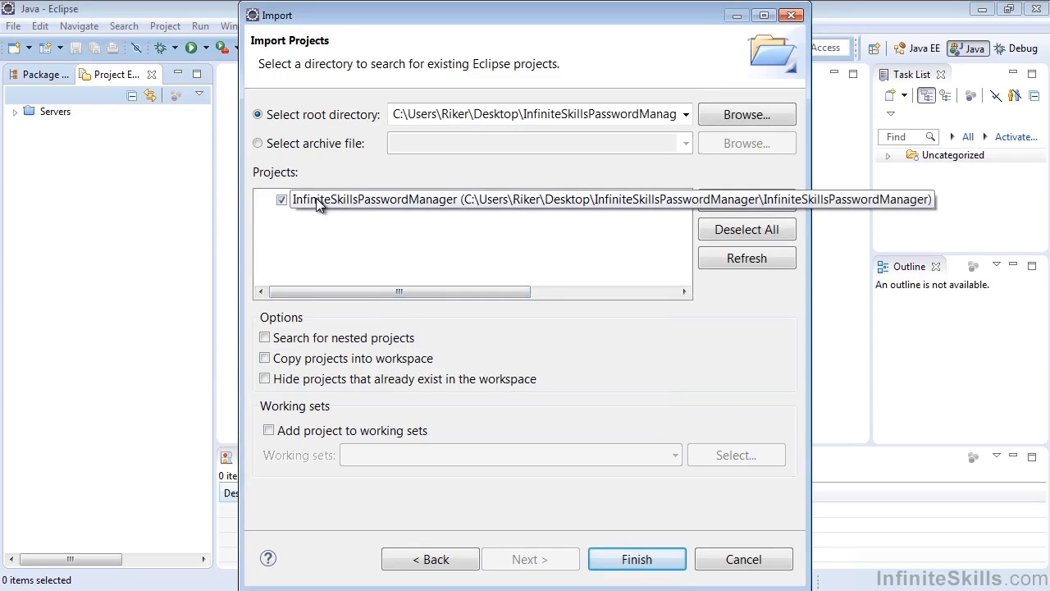
left_click_drag(409, 290, 343, 307)
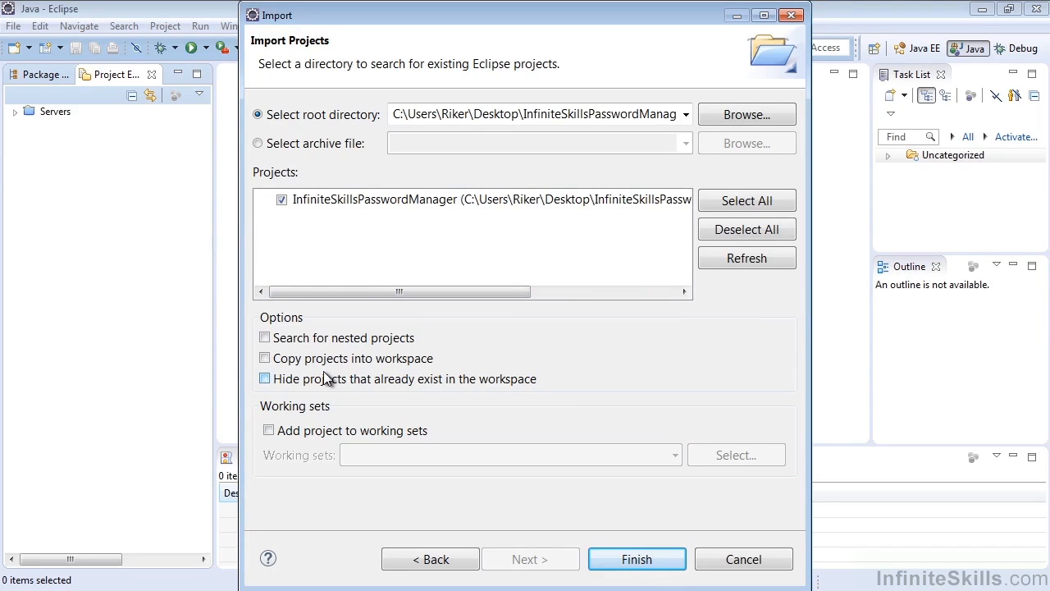
Check the C:\JavaProjects folder, then enable copying projects into the workspace and finish the import.
left_click(173, 587)
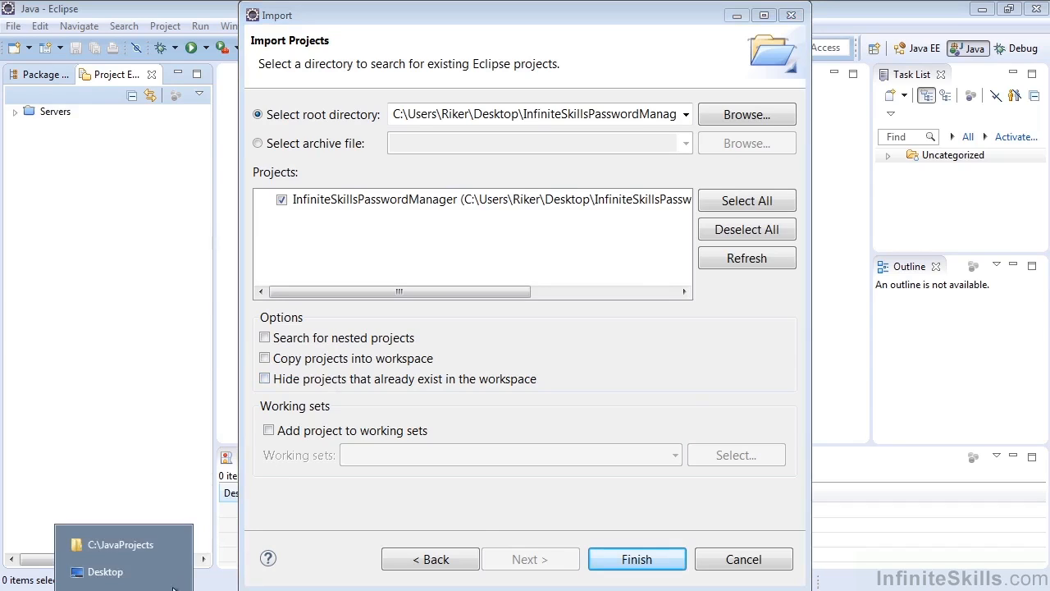
left_click(146, 548)
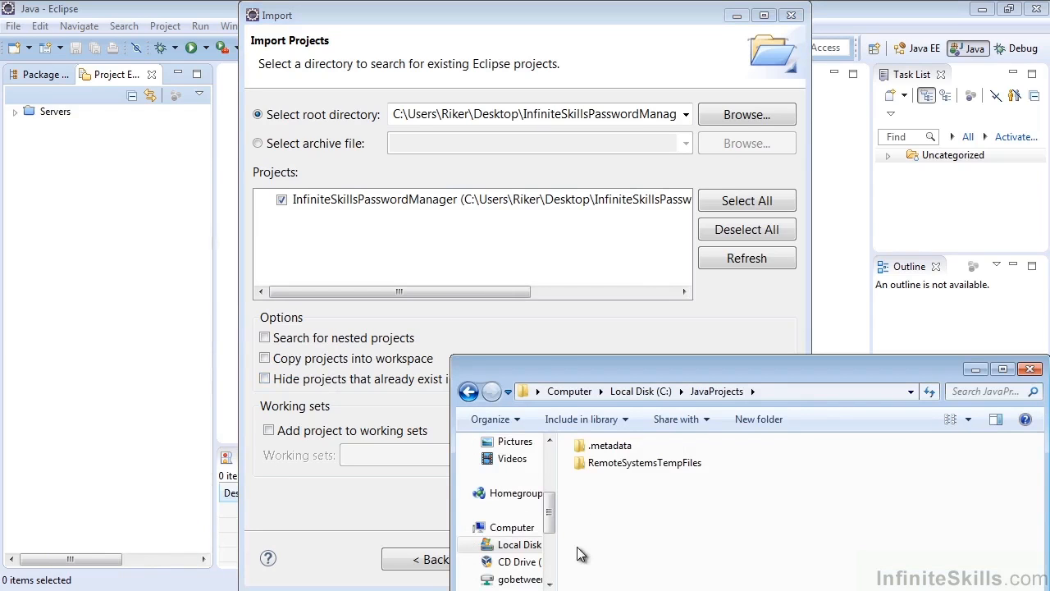
left_click(265, 359)
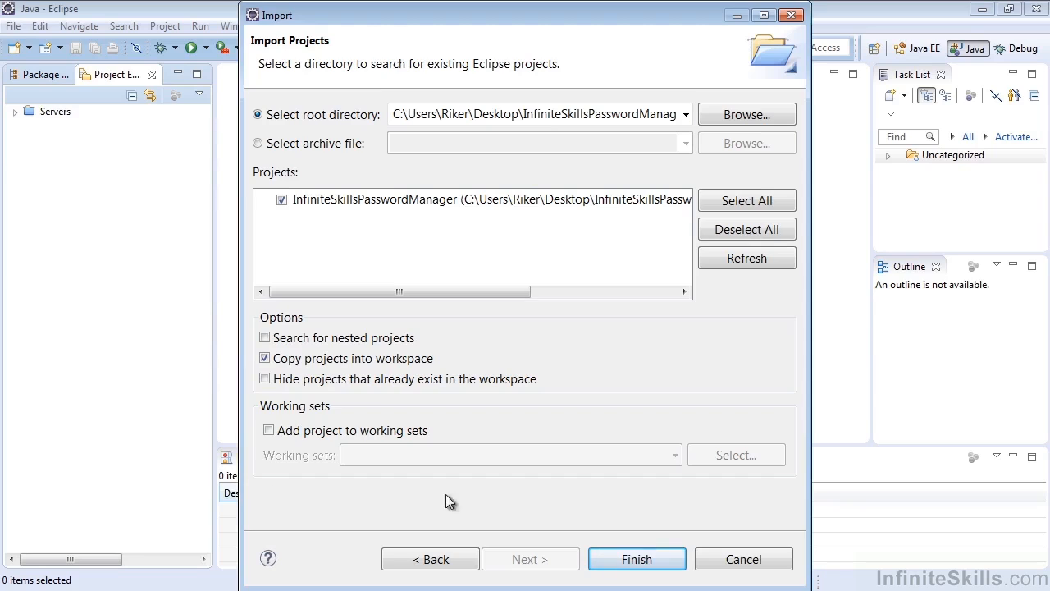
left_click(637, 560)
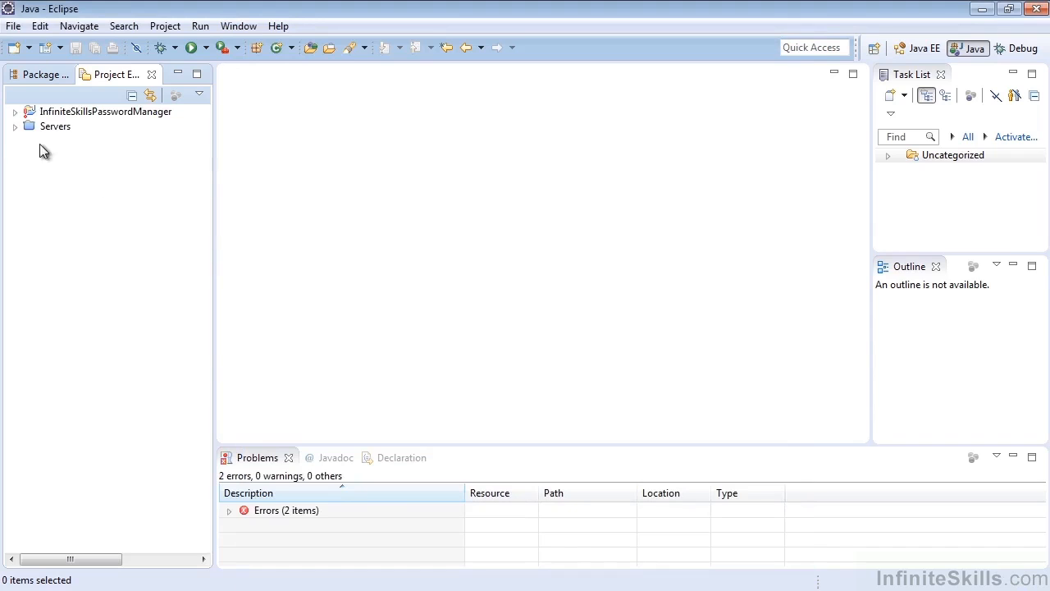
Expand the imported InfiniteSkillsPasswordManager project and its src folder to examine the packages.
left_click(15, 111)
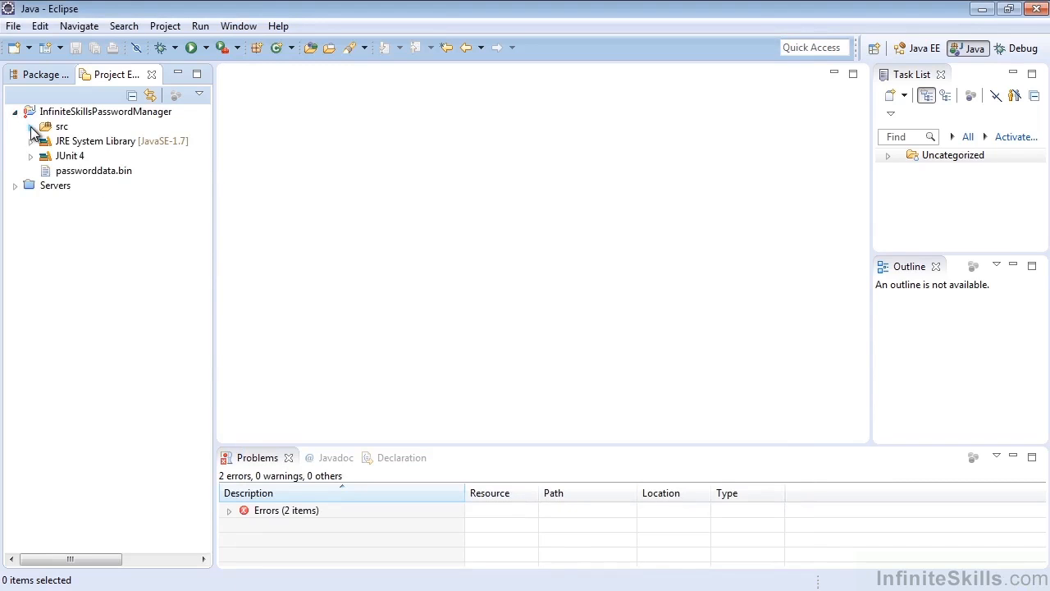
left_click(30, 127)
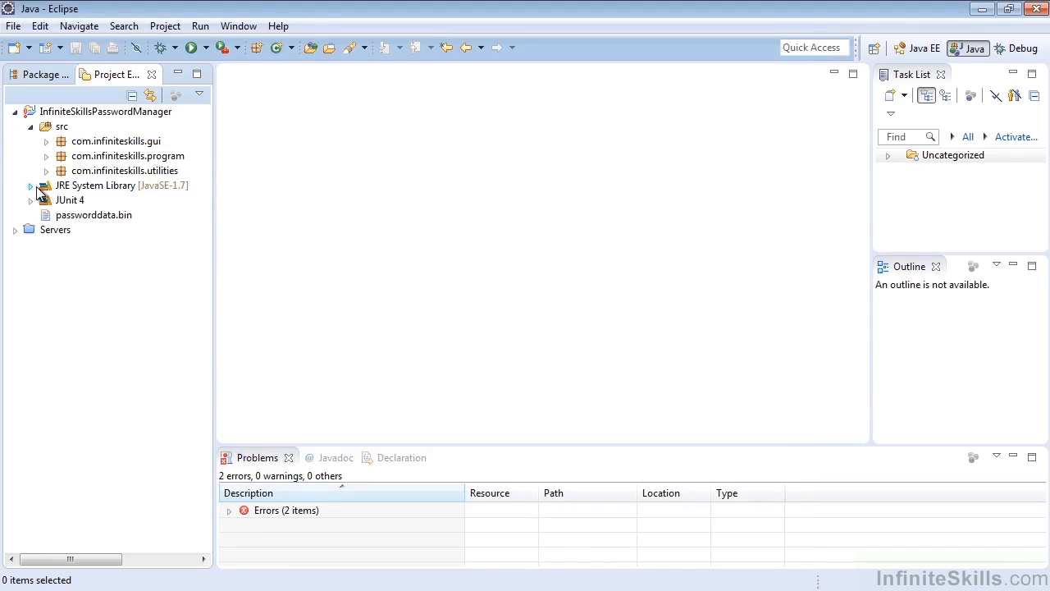
left_click(74, 113)
Examine the project copy in C:\JavaProjects\InfiniteSkillsPasswordManager, including its bin folder, in Windows Explorer.
left_click(123, 566)
left_click(654, 464)
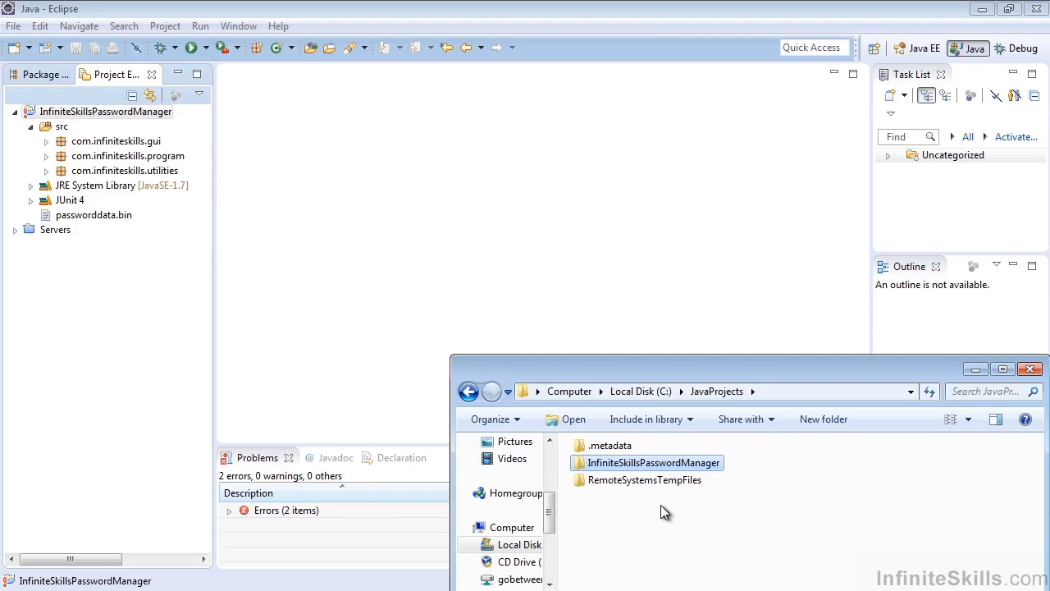
double_click(618, 464)
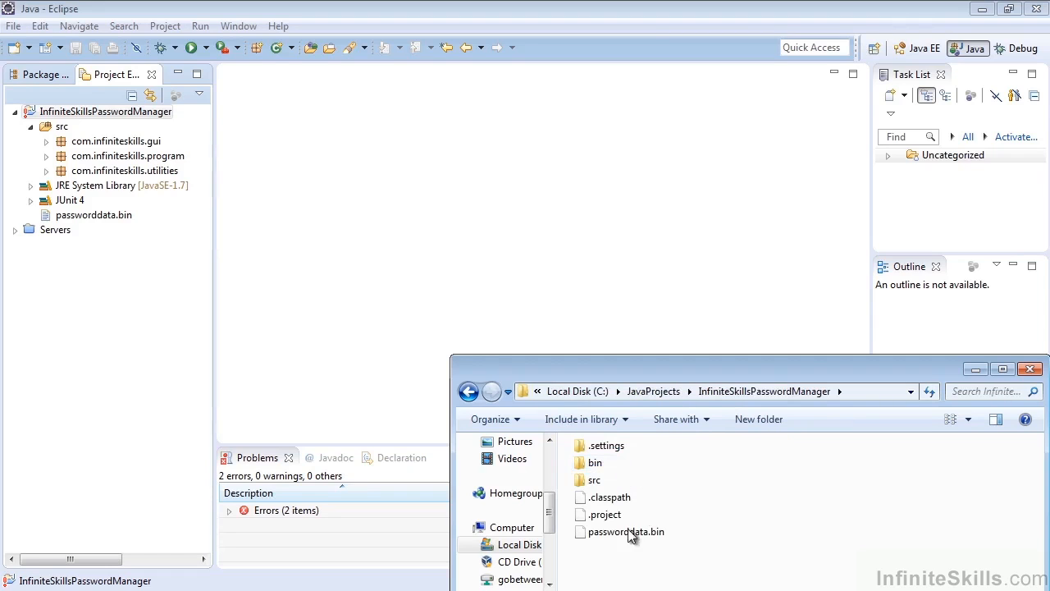
double_click(608, 462)
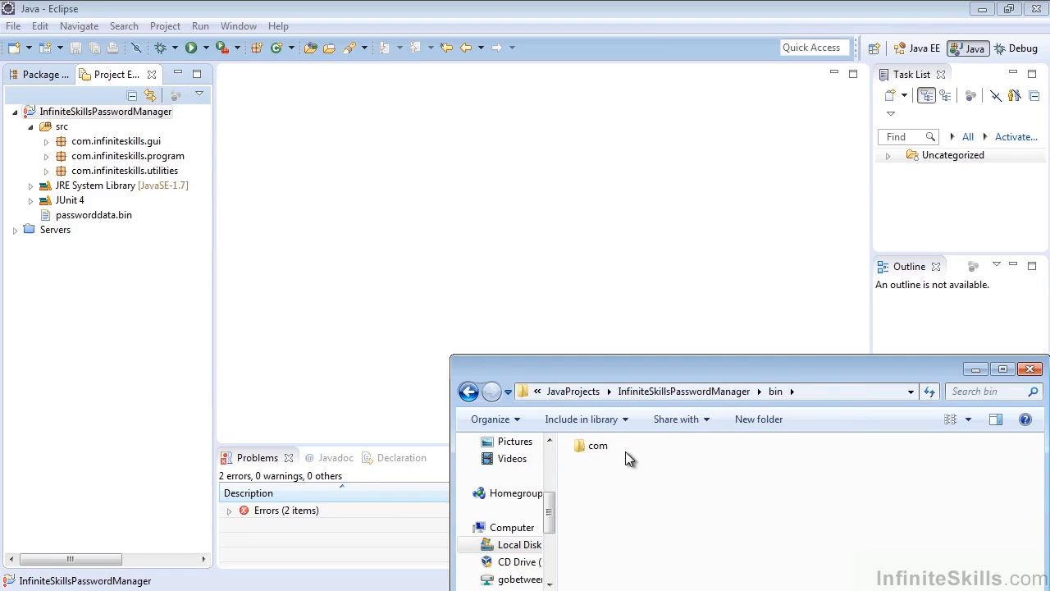
left_click(655, 392)
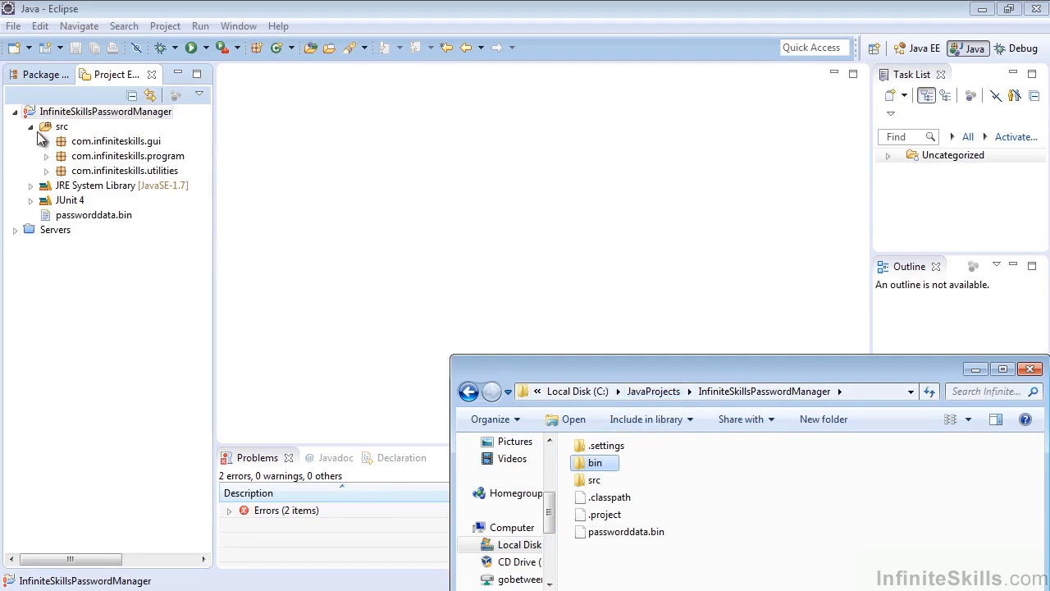
Return to Eclipse, examine the JRE System Library's jar files, and collapse the src and library nodes.
left_click(33, 186)
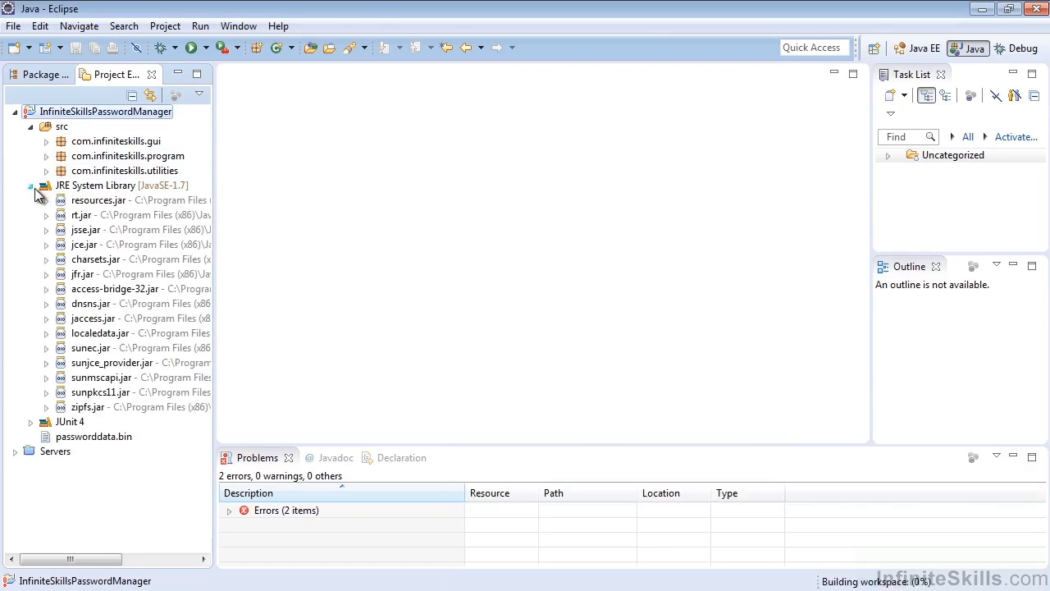
left_click(31, 127)
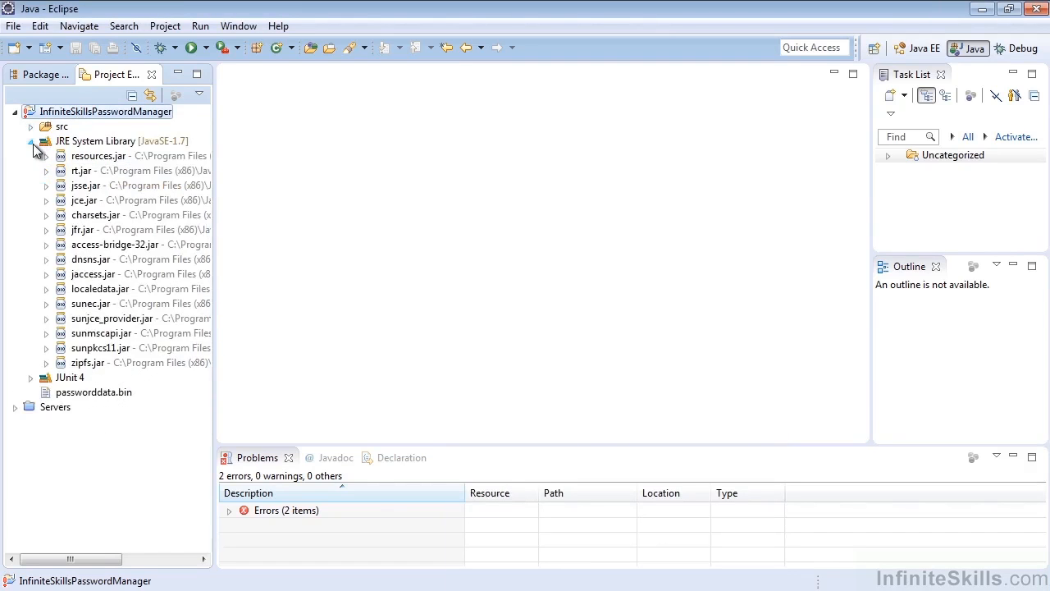
left_click(30, 141)
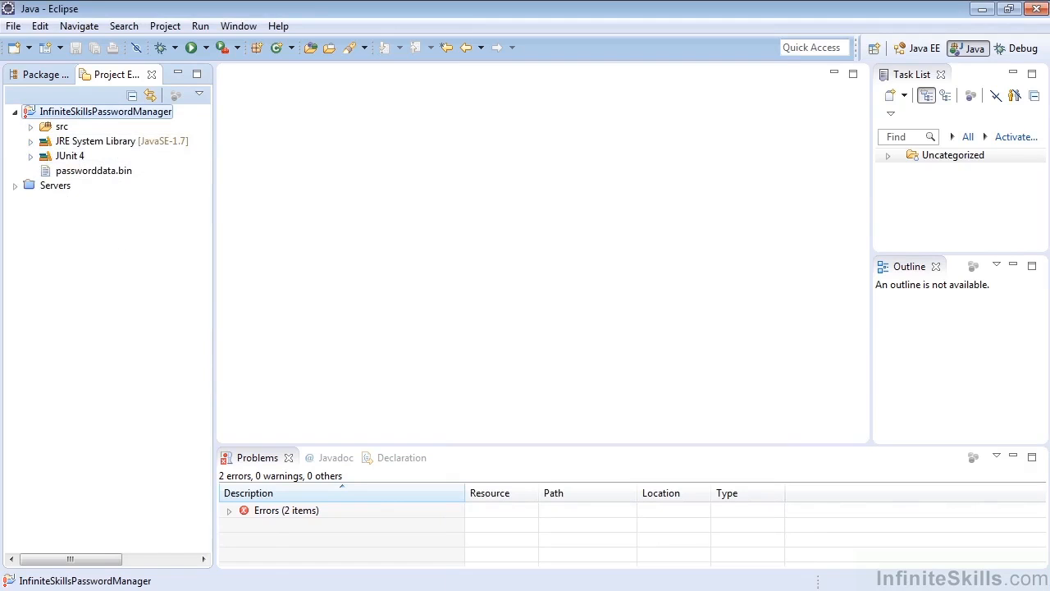
Remove the InfiniteSkillsPasswordManager project from the workspace without deleting its disk contents, and check for its folder in C:\JavaProjects.
left_click(123, 546)
left_click(654, 392)
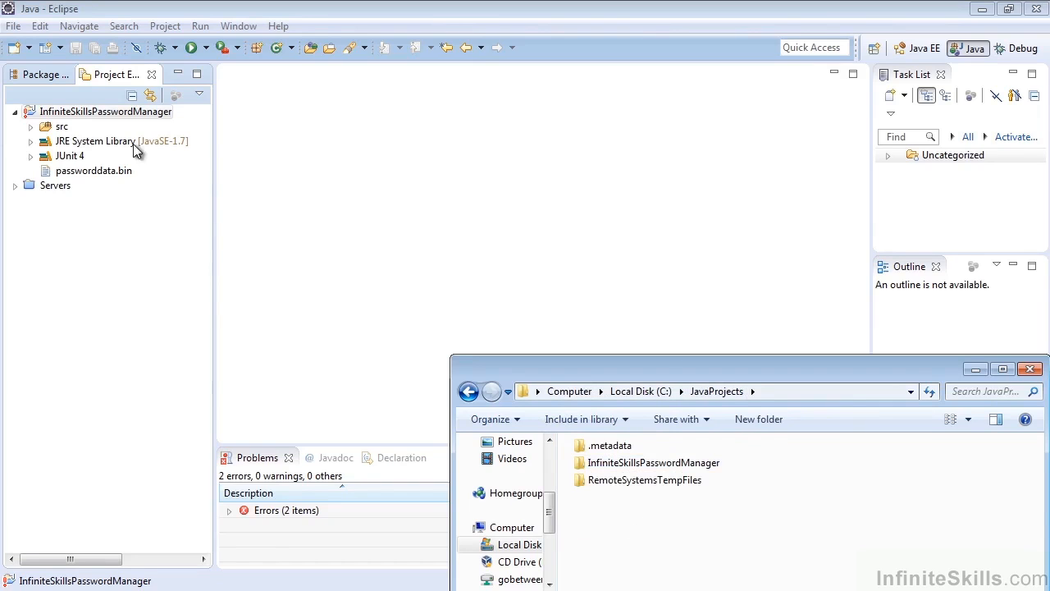
right_click(78, 111)
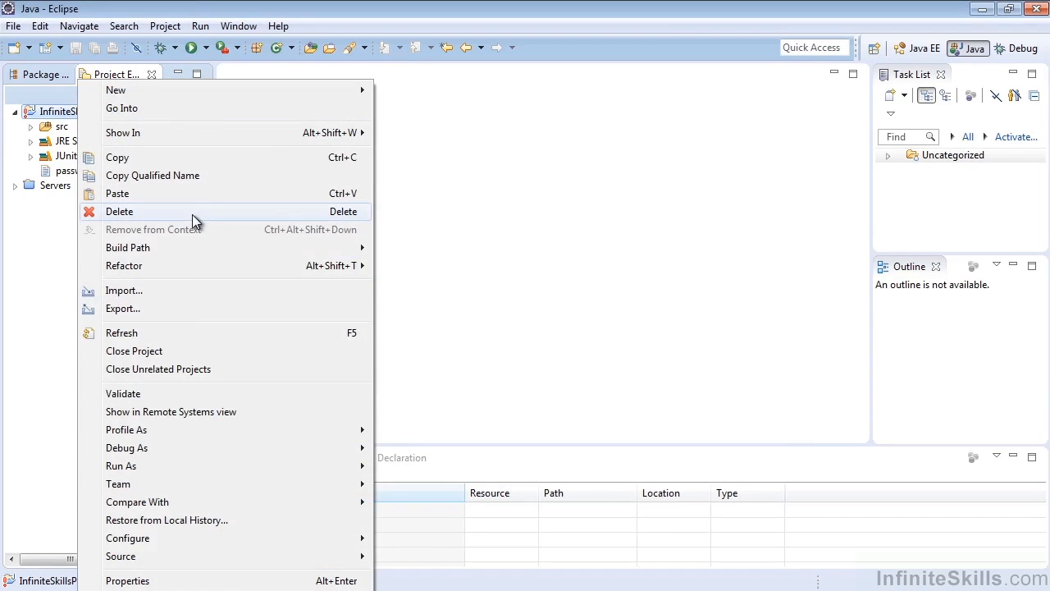
left_click(192, 215)
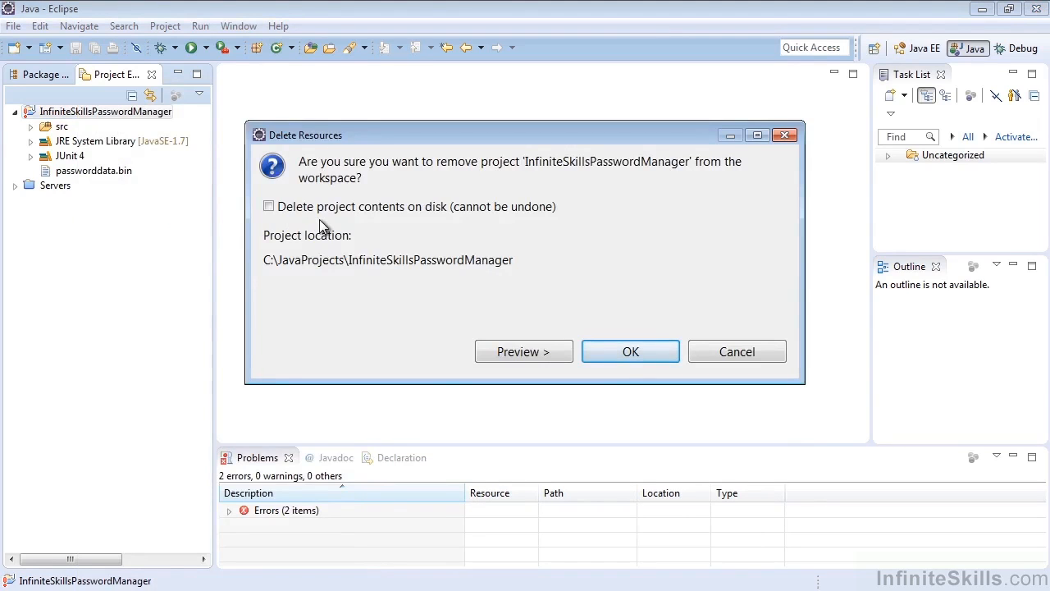
left_click(654, 353)
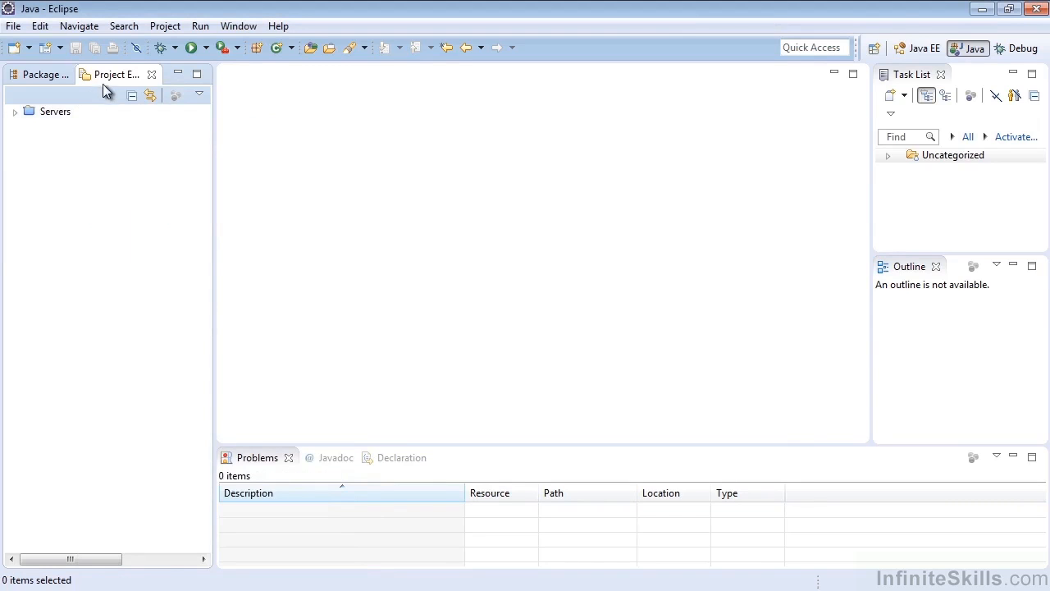
left_click(124, 590)
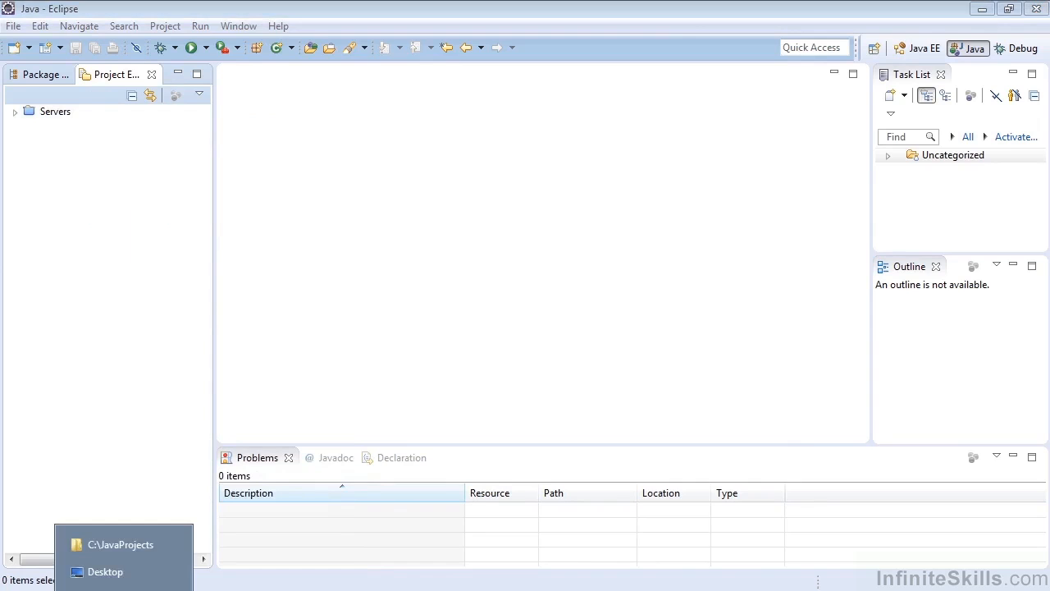
left_click(126, 545)
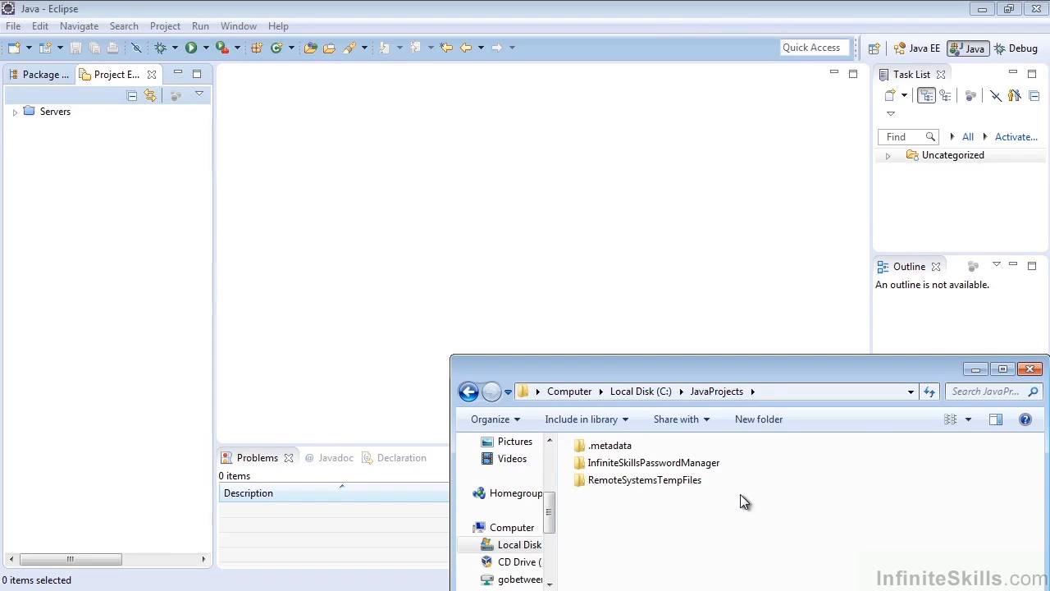
Start an import of existing projects into the workspace, with copying projects into the workspace disabled.
left_click(14, 26)
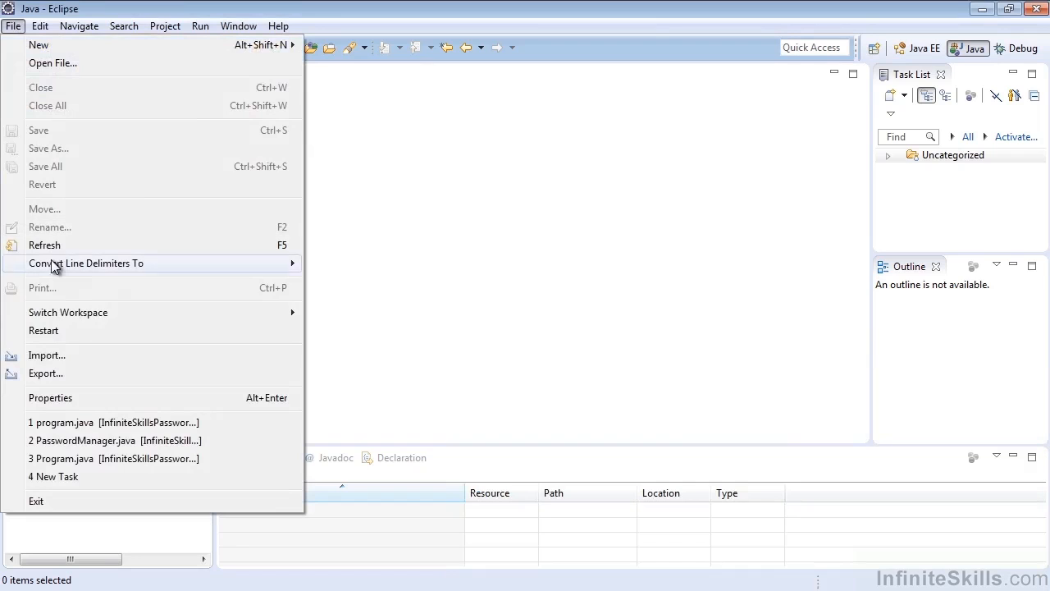
left_click(42, 356)
left_click(335, 159)
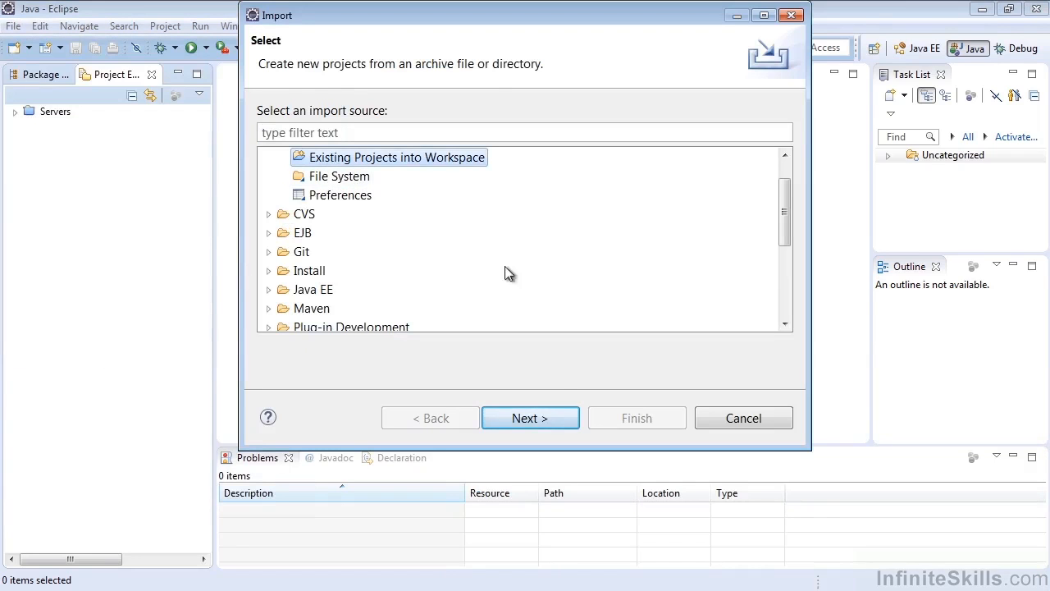
left_click(542, 417)
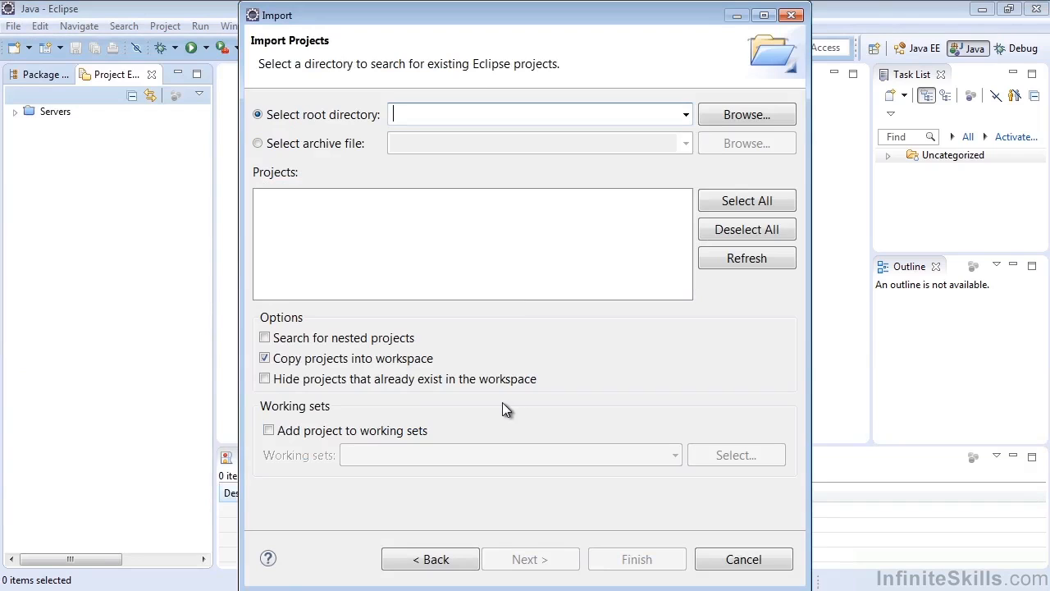
left_click(341, 362)
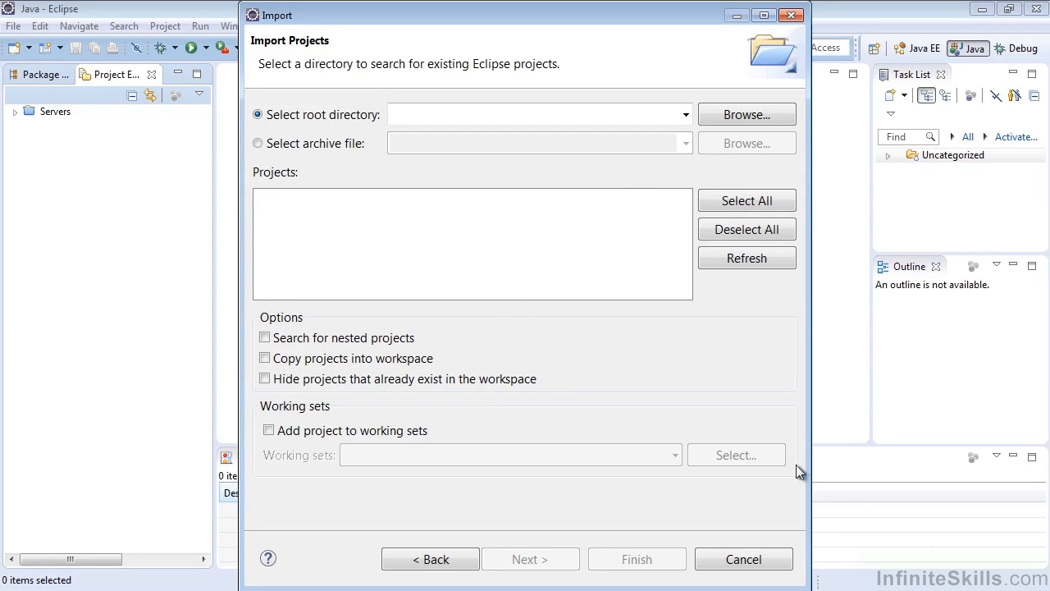
Choose C:\JavaProjects\InfiniteSkillsPasswordManager as the root directory and import the InfiniteSkillsPasswordManager project found there.
left_click(709, 120)
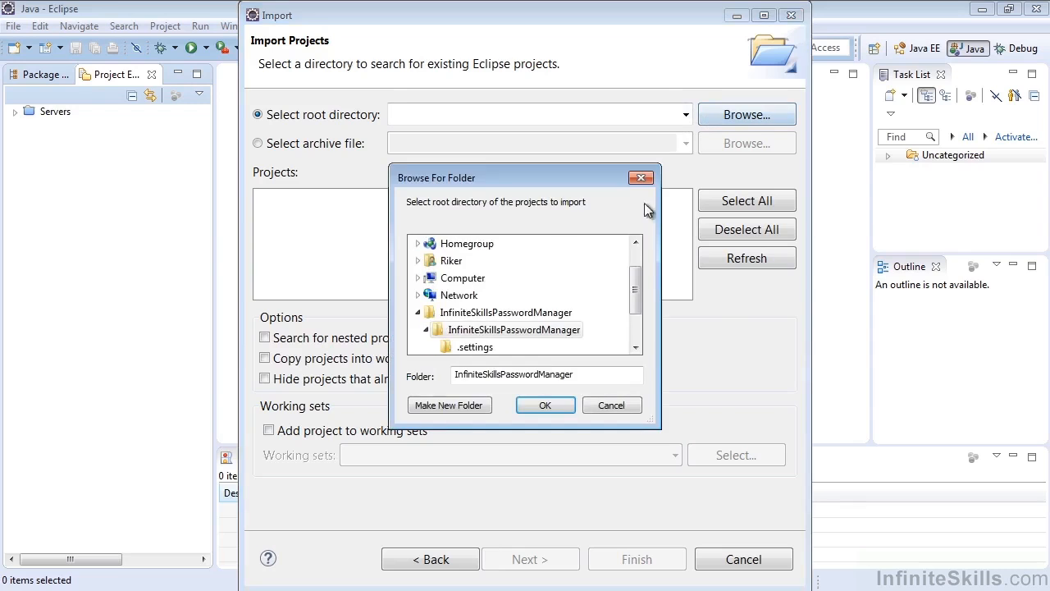
left_click_drag(638, 277, 637, 267)
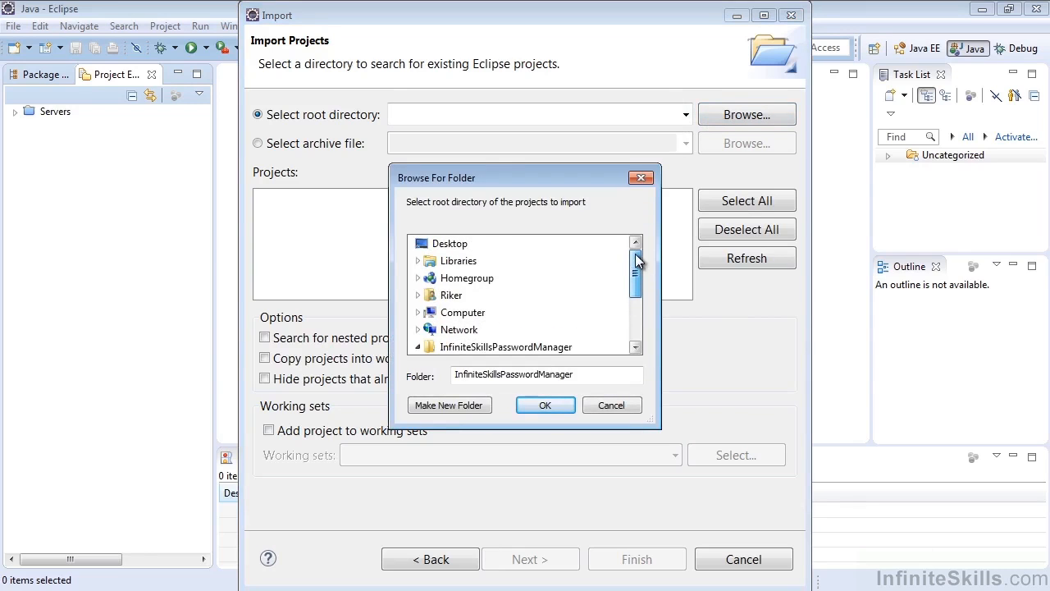
left_click(418, 312)
left_click(426, 277)
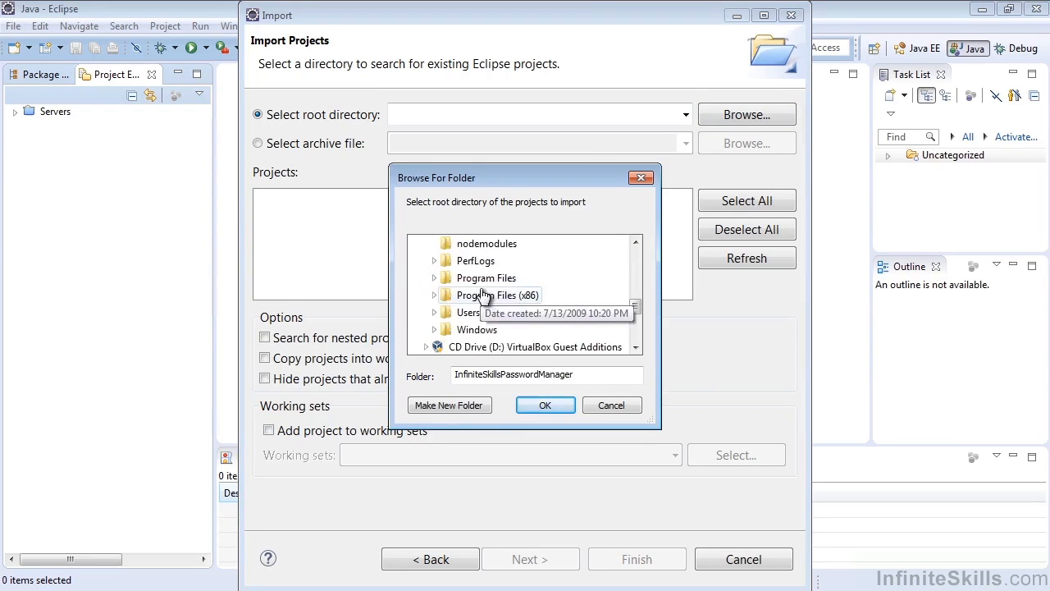
scroll(484, 282, "up", 3)
double_click(484, 280)
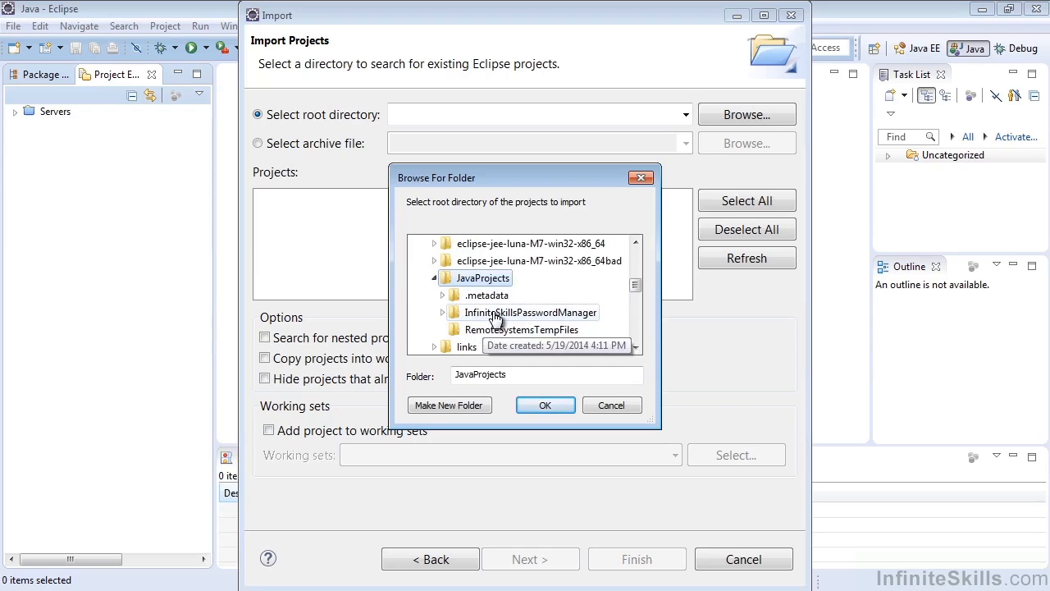
left_click(442, 312)
left_click(492, 278)
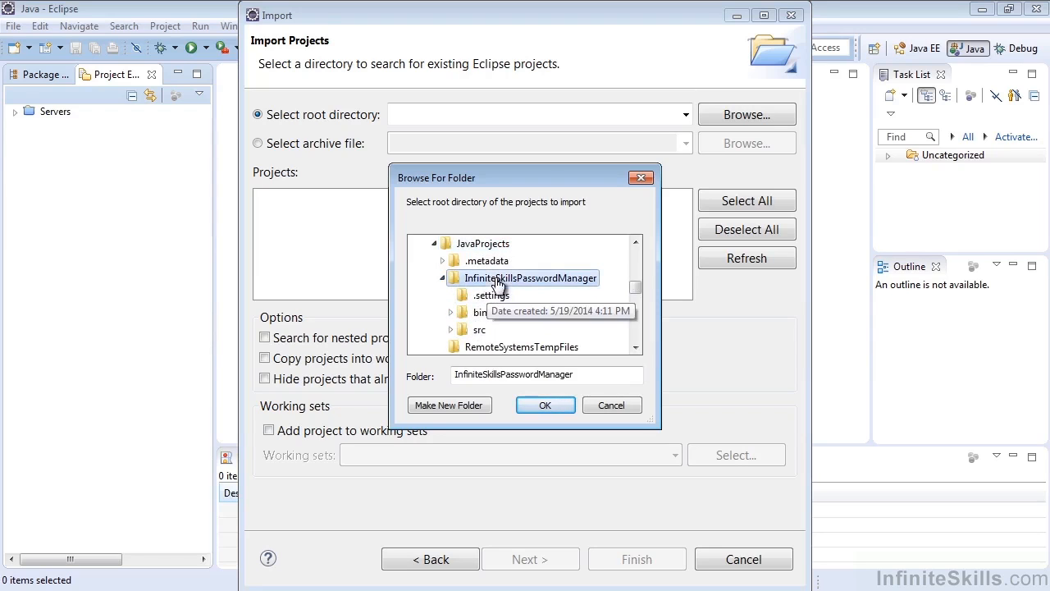
left_click(547, 404)
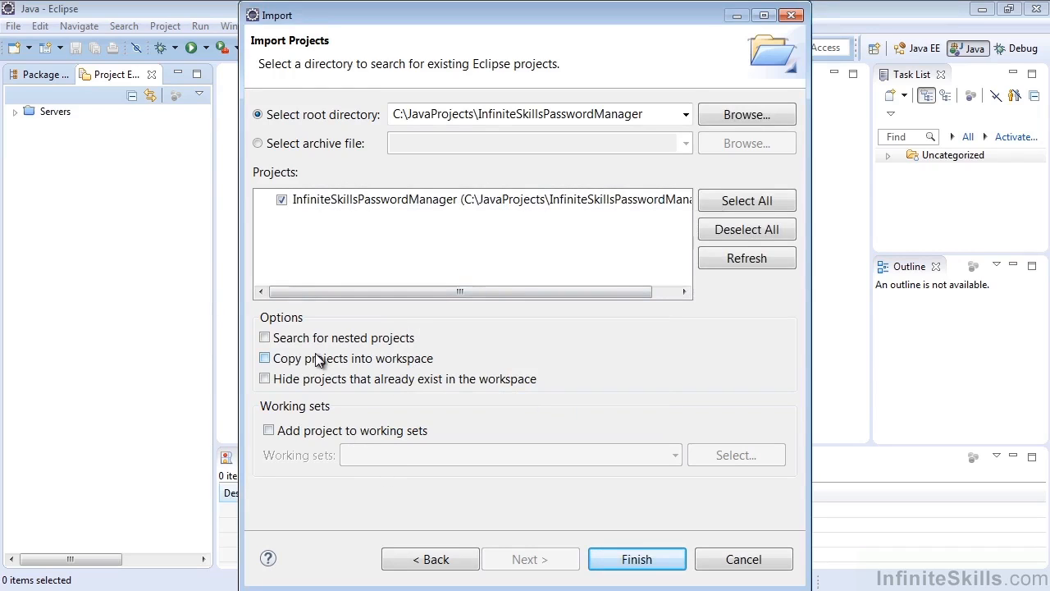
left_click(636, 560)
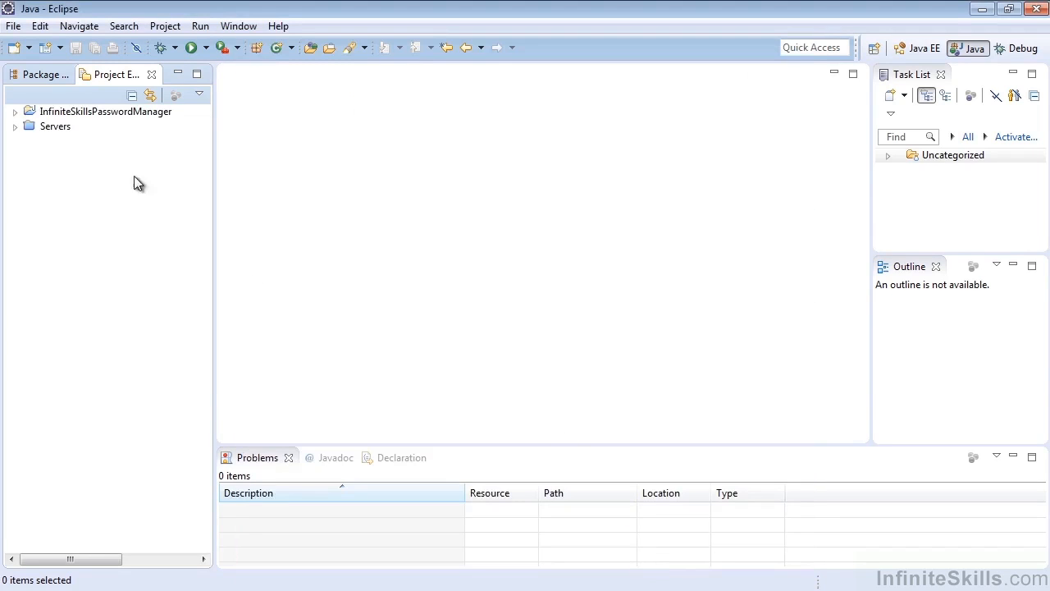
Expand the imported project with its src and JUnit 4 nodes to examine the packages and jar files.
left_click(14, 112)
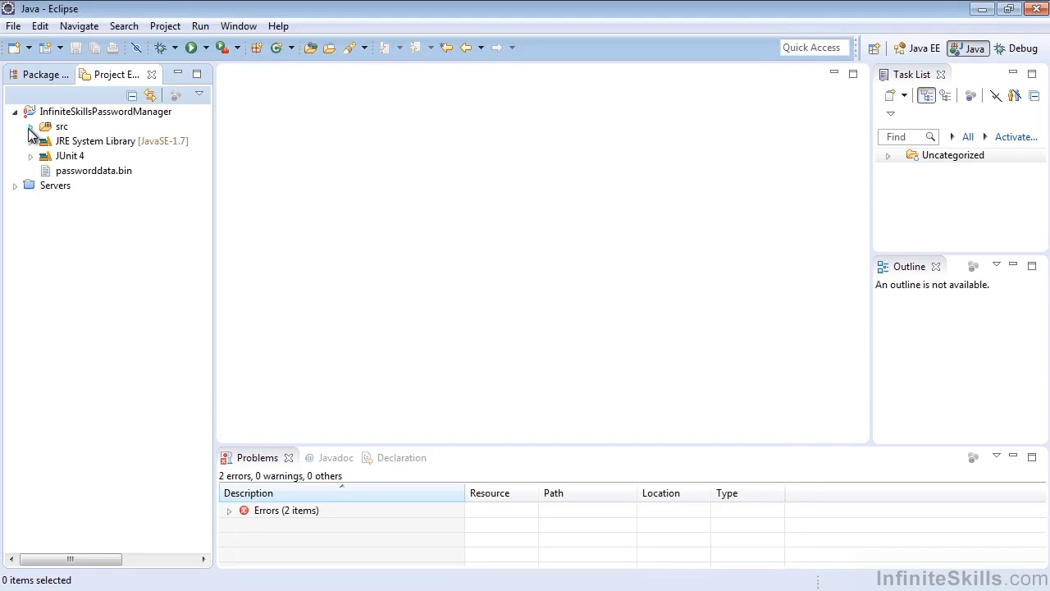
left_click(30, 126)
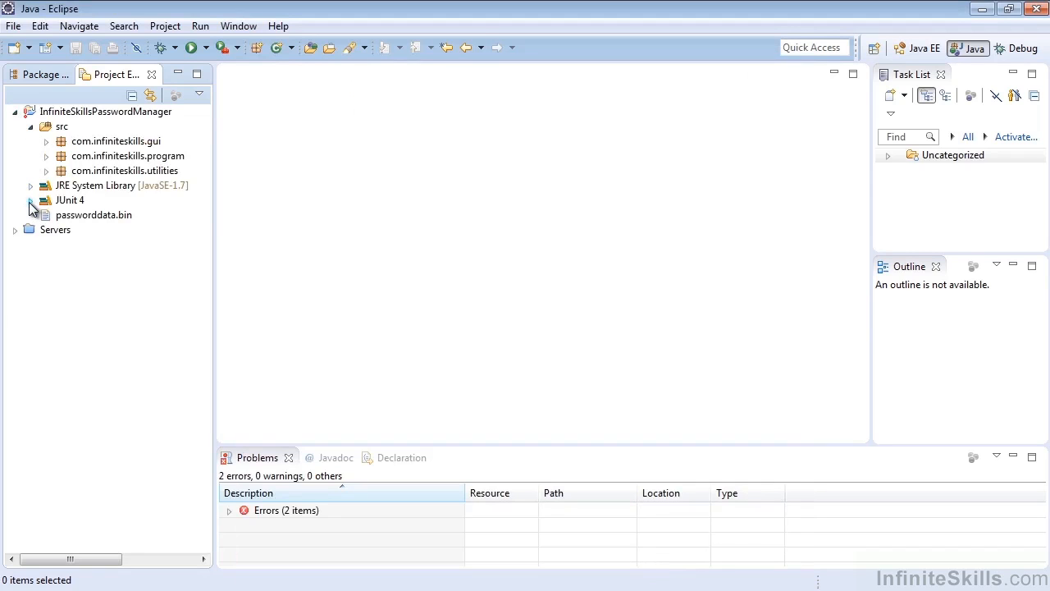
left_click(30, 201)
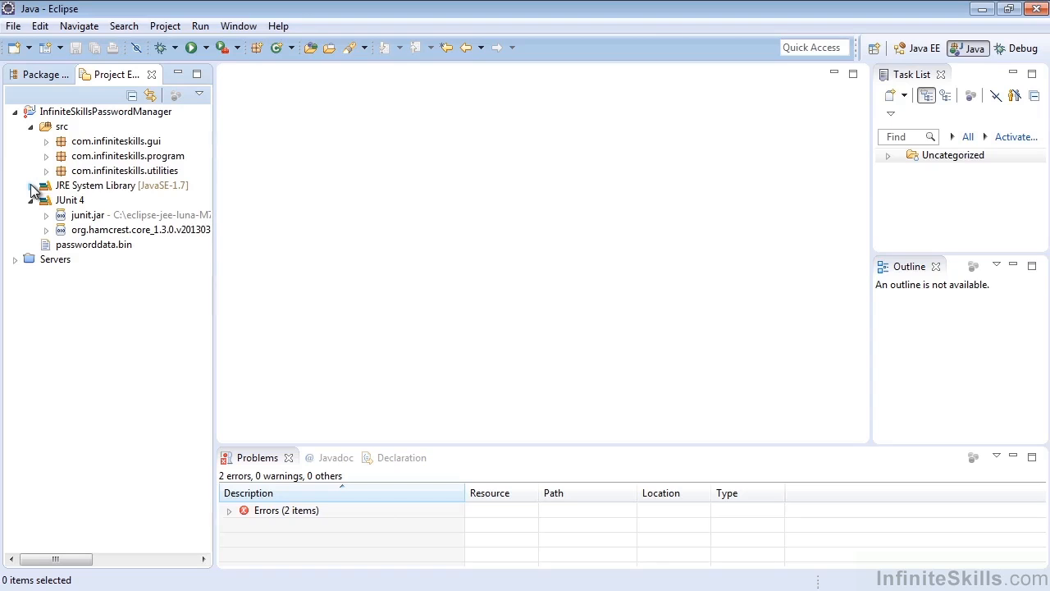
left_click(95, 113)
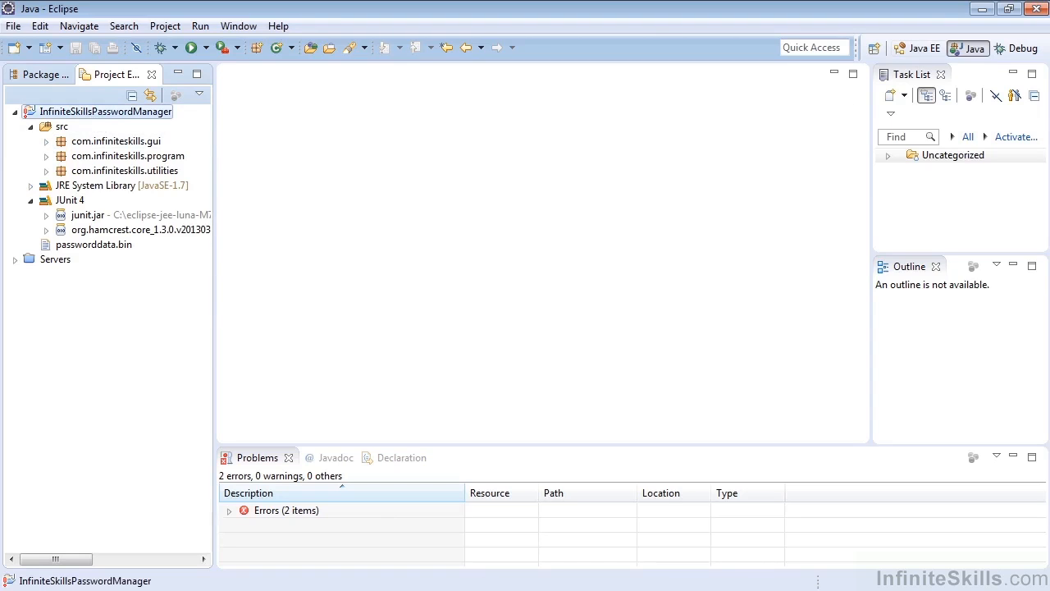
Switch to Windows Explorer, minimize Eclipse and the Desktop folder window, and open the InfiniteSkillsPasswordManager folder in C:\JavaProjects.
mouse_move(123, 587)
left_click(142, 549)
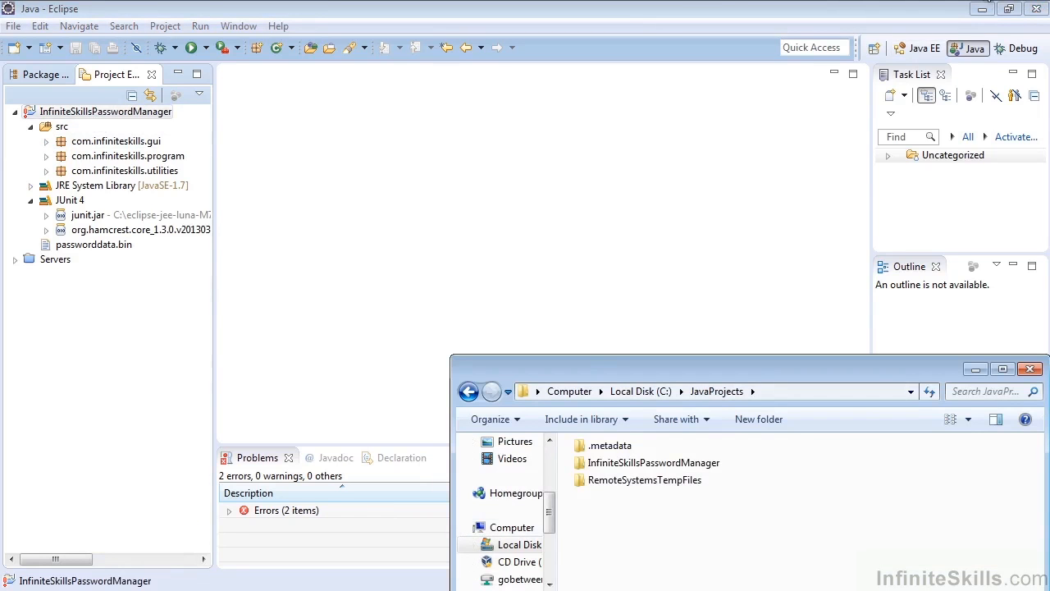
left_click(983, 9)
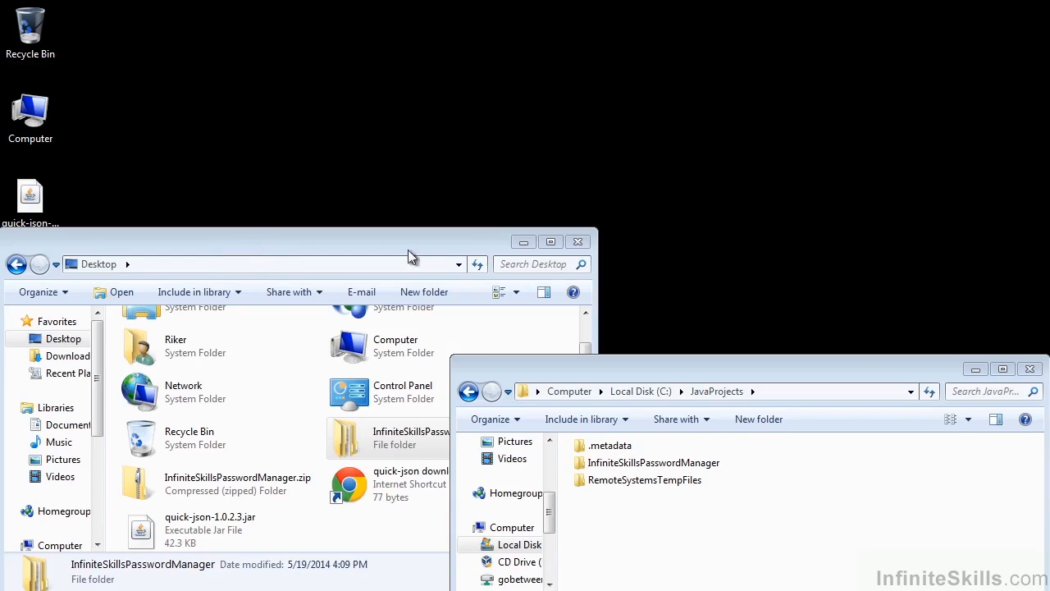
left_click(522, 243)
left_click(586, 469)
double_click(586, 471)
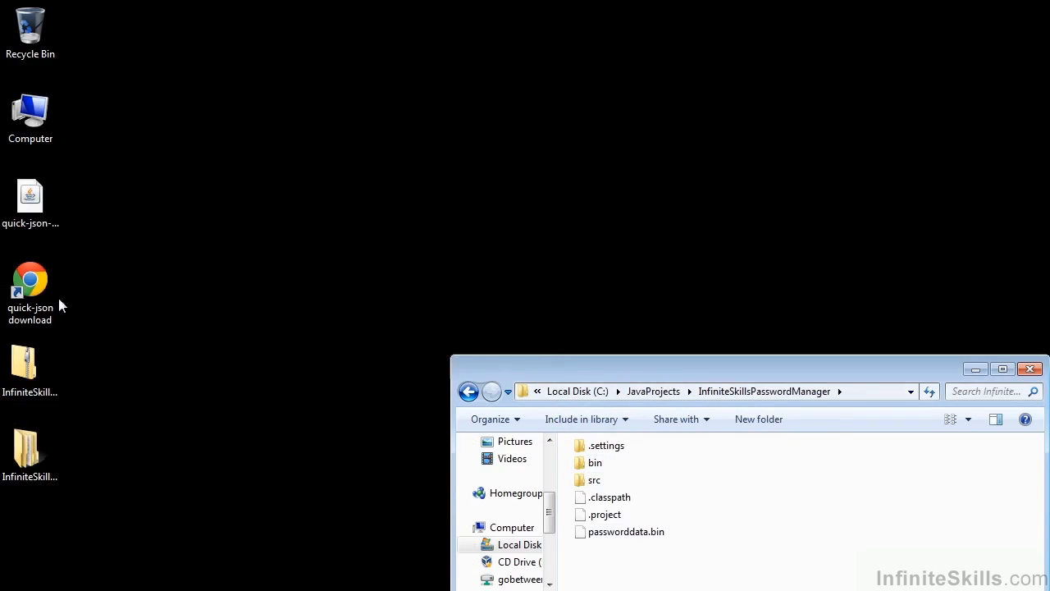
Copy the quick-json-1.0.2.3.jar file from the desktop into the InfiniteSkillsPasswordManager project folder.
left_click_drag(35, 207, 652, 555)
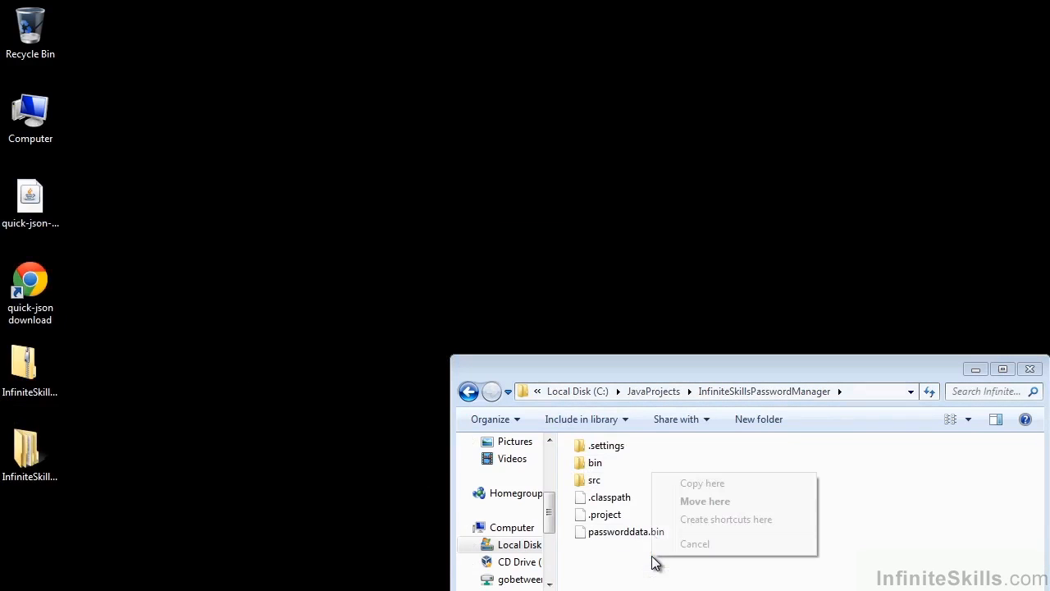
left_click(711, 482)
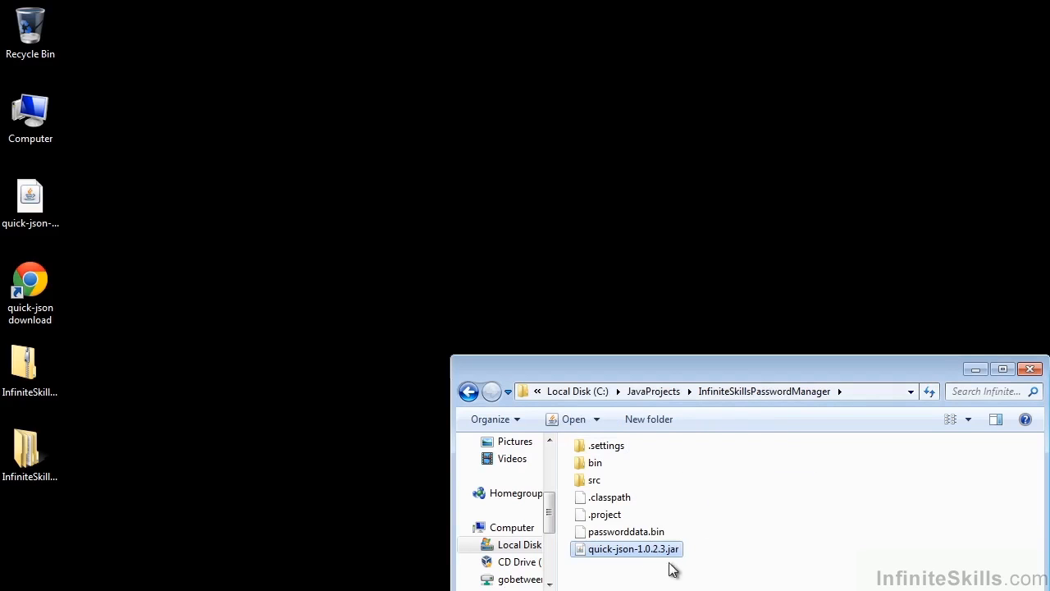
left_click(761, 496)
Return to Eclipse, expand the JRE System Library, and open the InfiniteSkillsPasswordManager project's build path configuration.
left_click(384, 589)
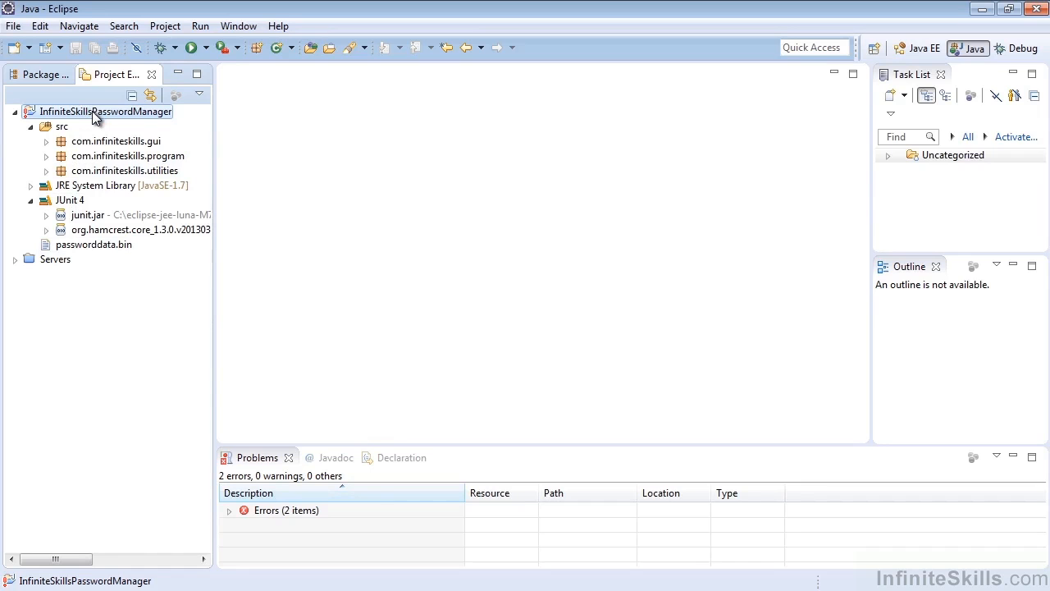
left_click(33, 186)
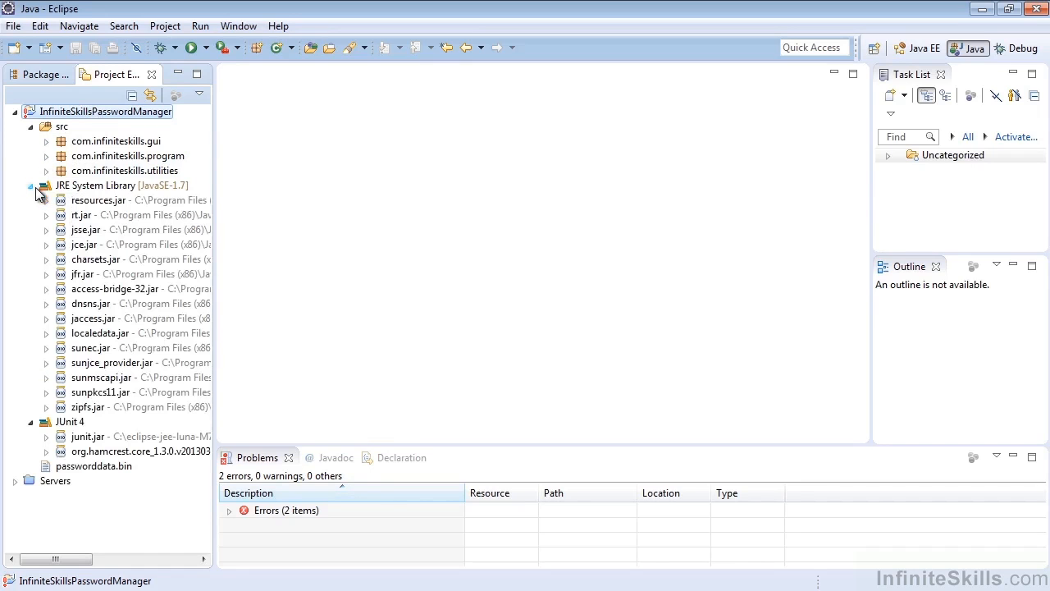
right_click(73, 123)
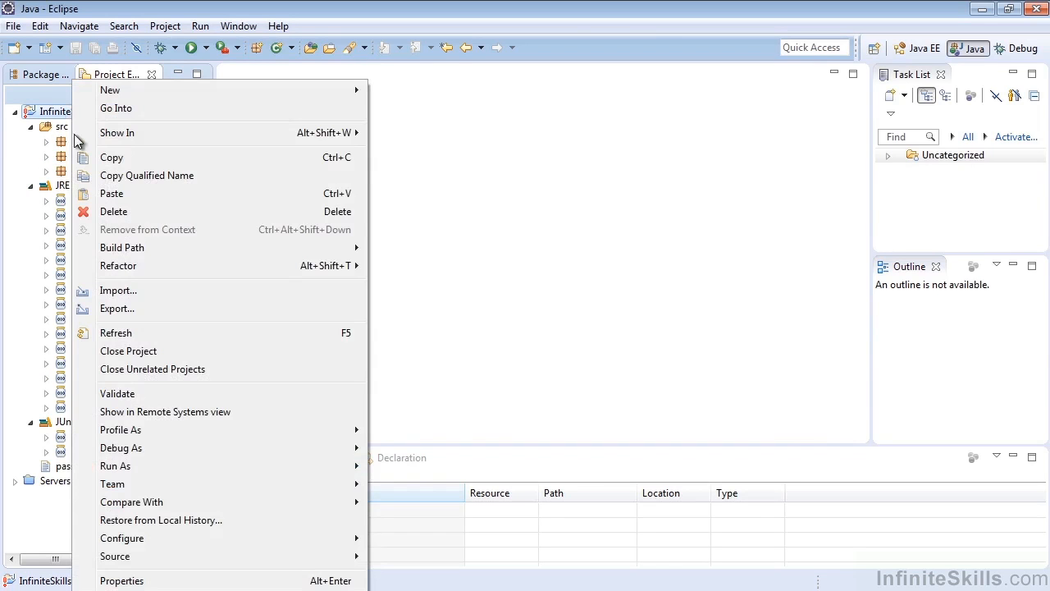
mouse_move(188, 249)
left_click(419, 248)
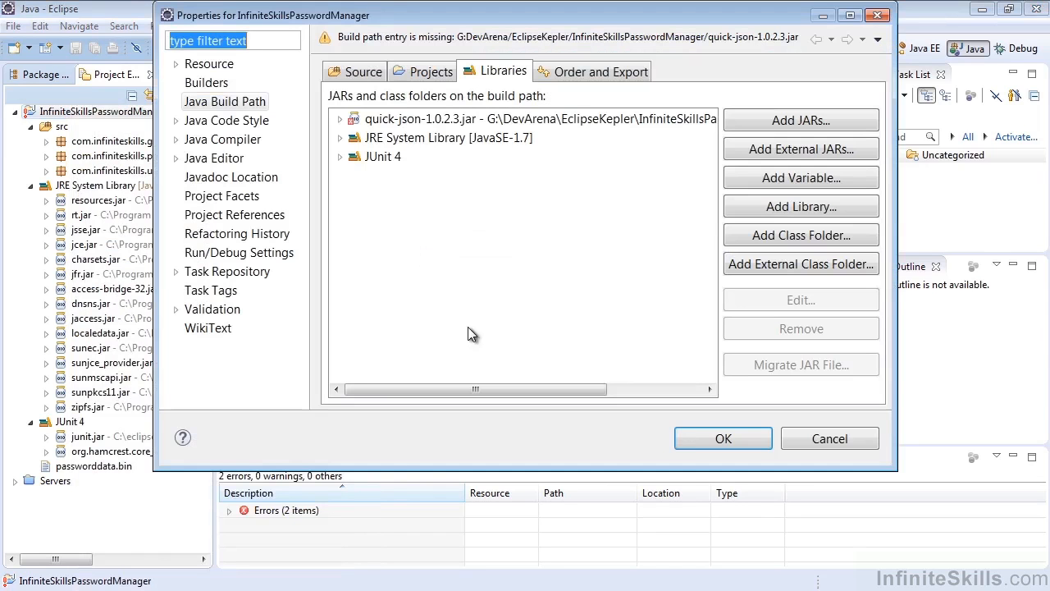
Remove the missing quick-json-1.0.2.3.jar entry and the JUnit 4 library from the project's build path.
left_click(460, 119)
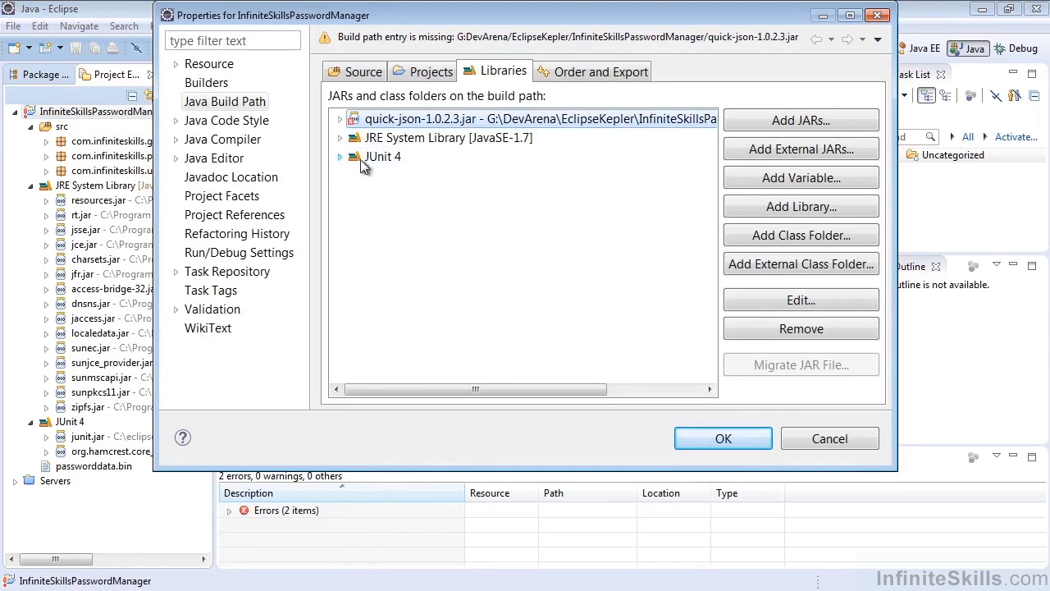
left_click(797, 330)
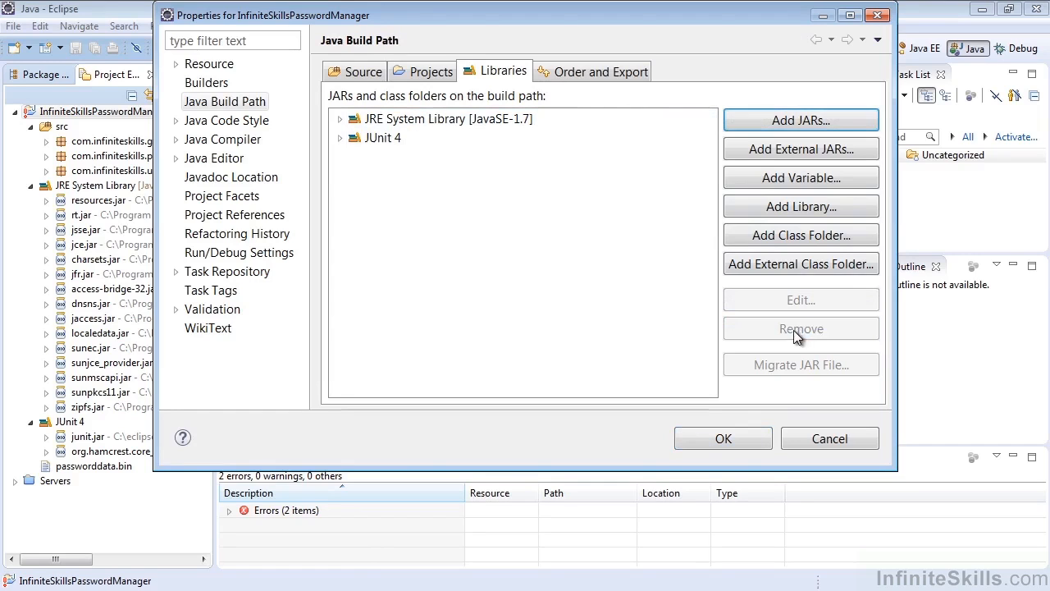
left_click(355, 142)
left_click(341, 140)
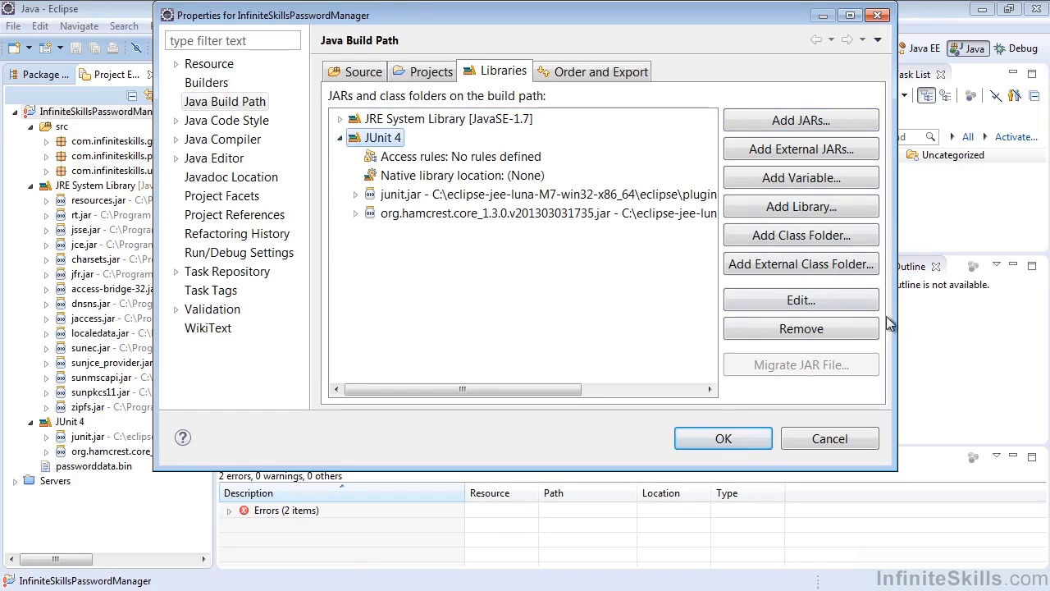
left_click(800, 329)
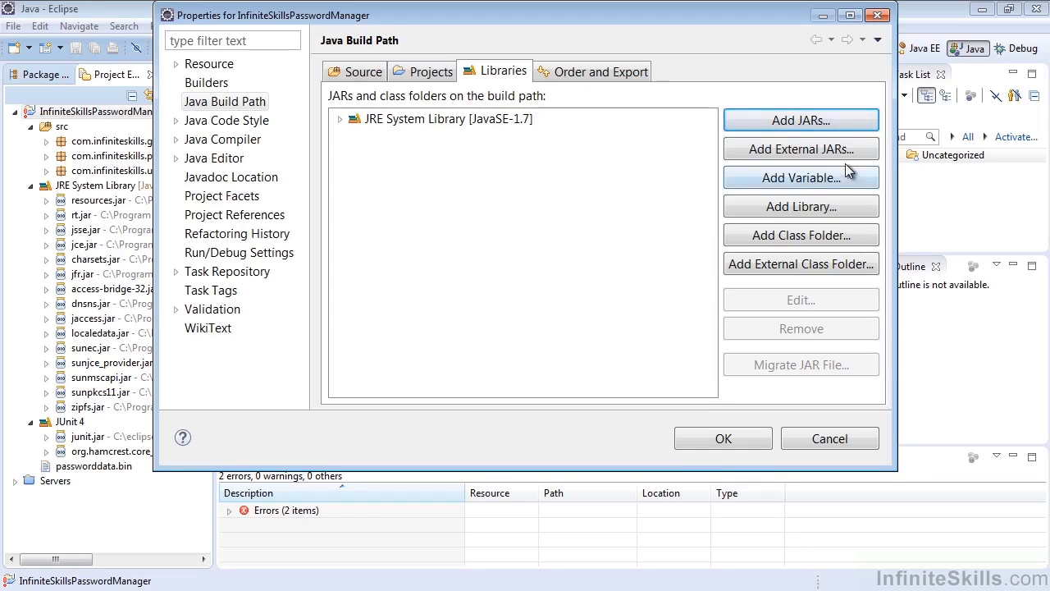
Add quick-json-1.0.2.3.jar from C:\JavaProjects\InfiniteSkillsPasswordManager to the build path as an external JAR.
left_click(829, 150)
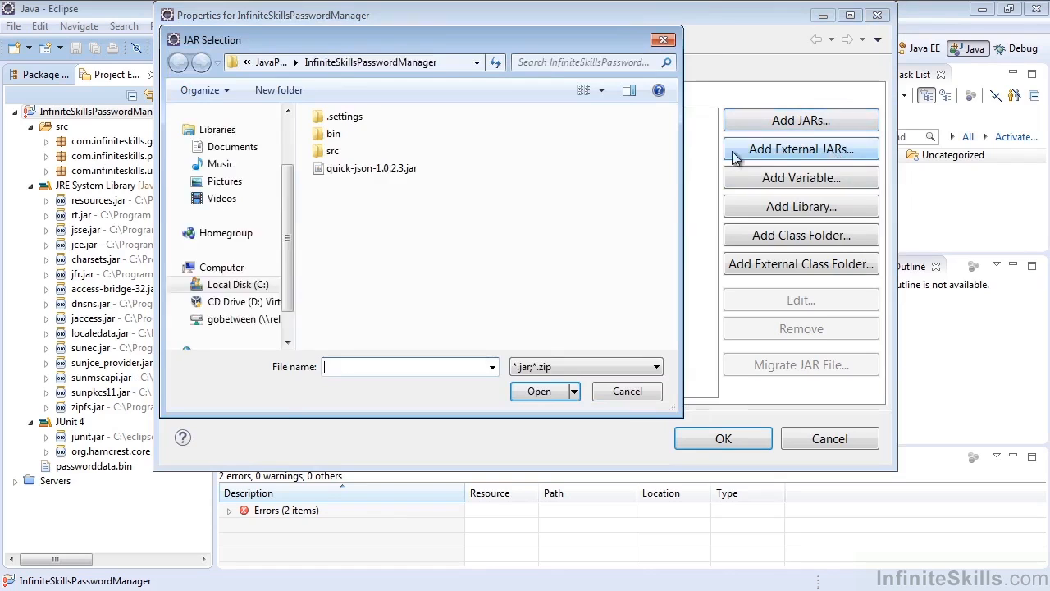
left_click(271, 63)
double_click(397, 160)
left_click(362, 170)
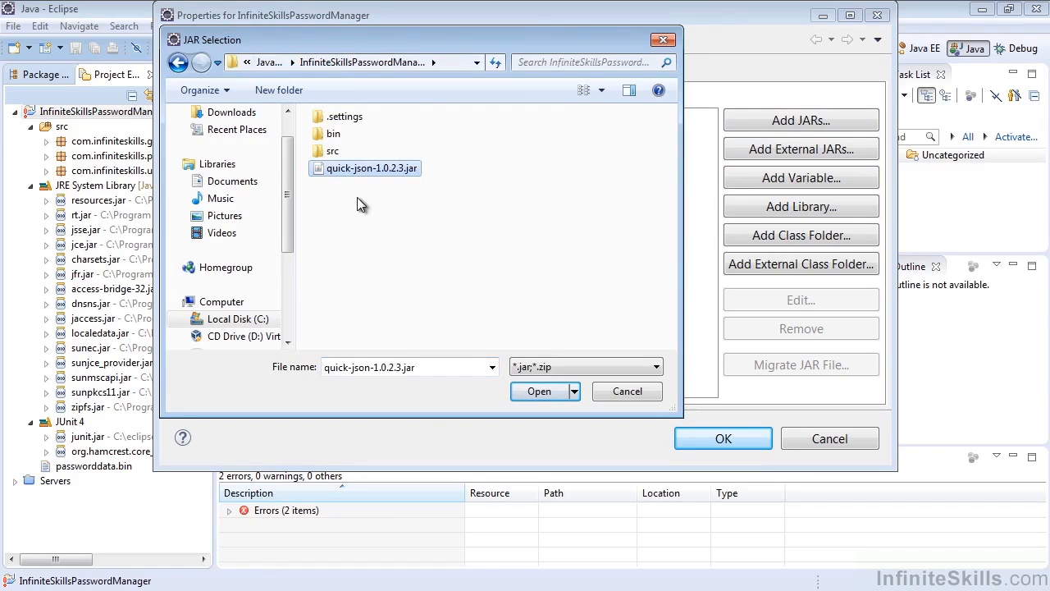
left_click(556, 392)
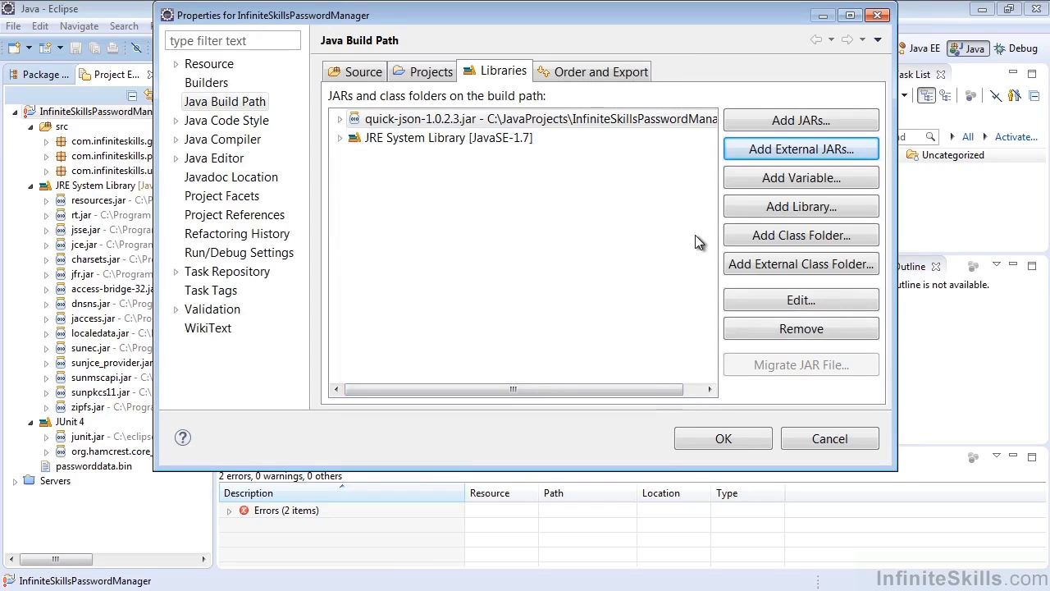
Add the JUnit library, version JUnit 4, to the project's build path and apply the properties.
left_click(789, 205)
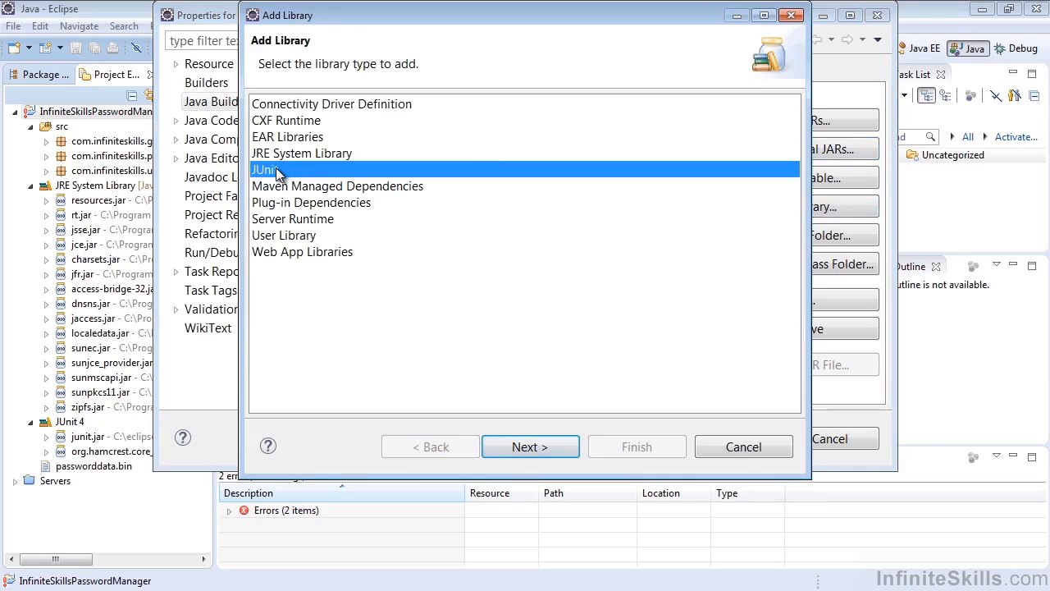
left_click(499, 447)
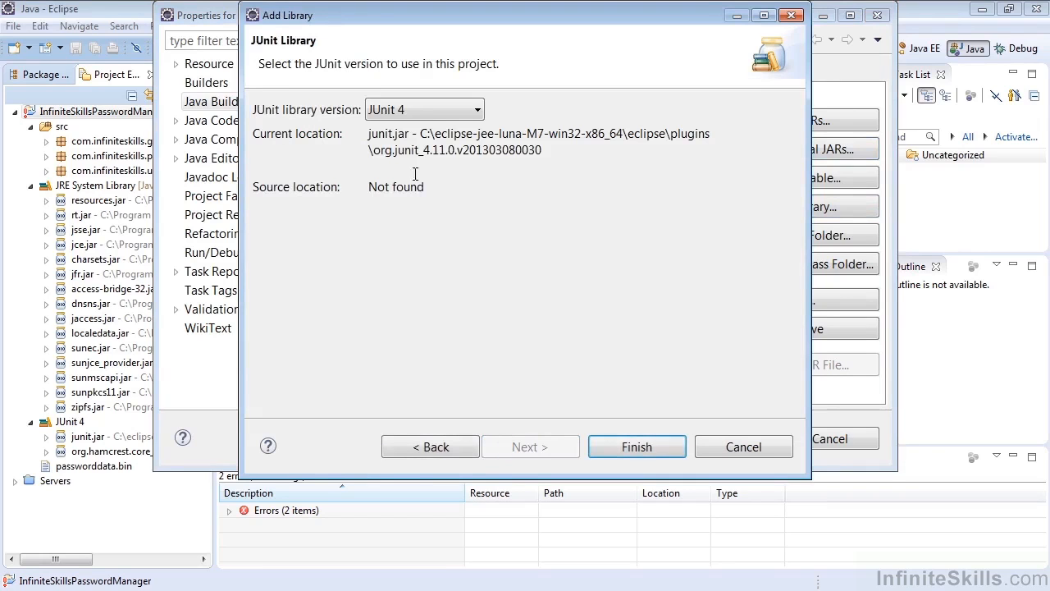
left_click(421, 113)
left_click(425, 112)
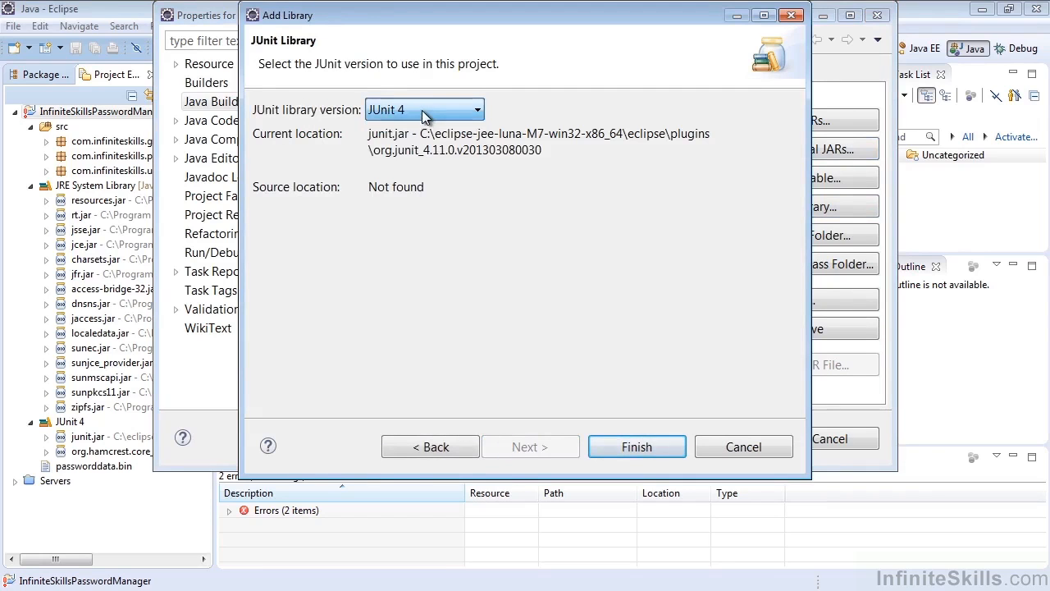
left_click(442, 188)
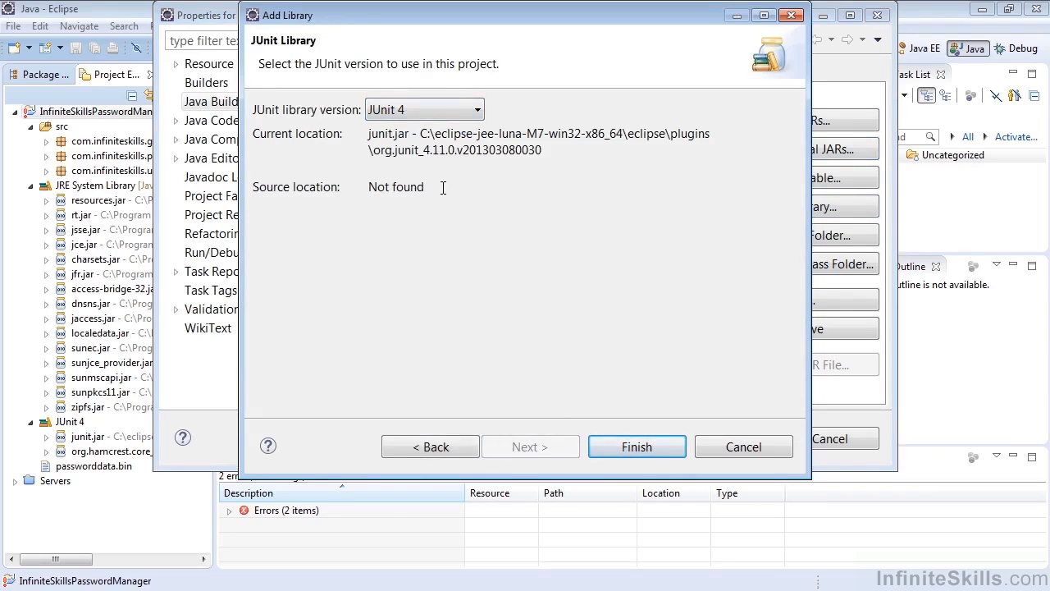
left_click(648, 445)
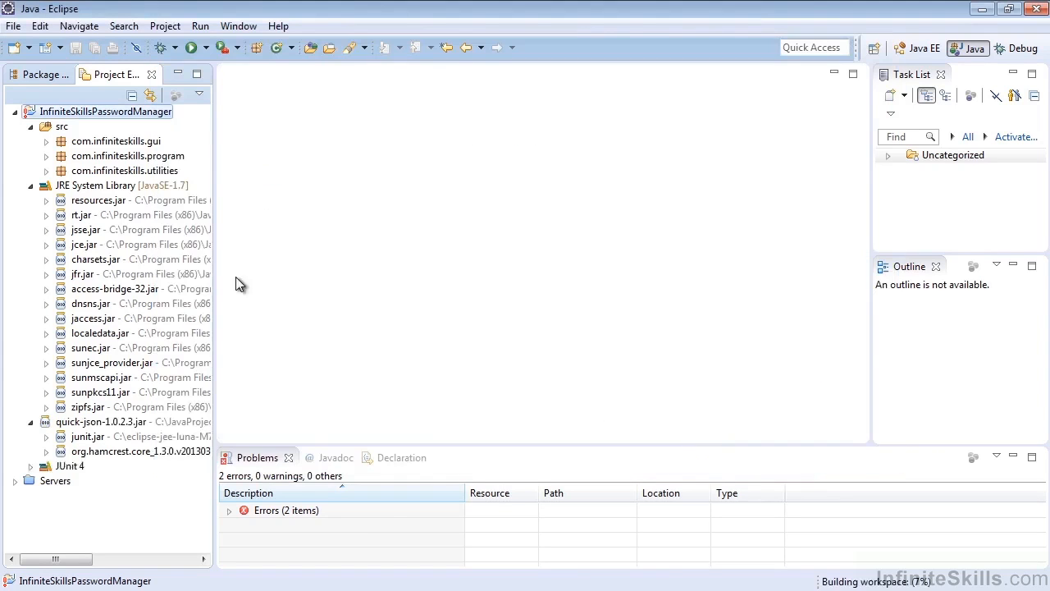
Inspect the packages inside quick-json-1.0.2.3.jar, and collapse the JAR, the src folder and the JRE System Library in the project tree.
left_click(31, 424)
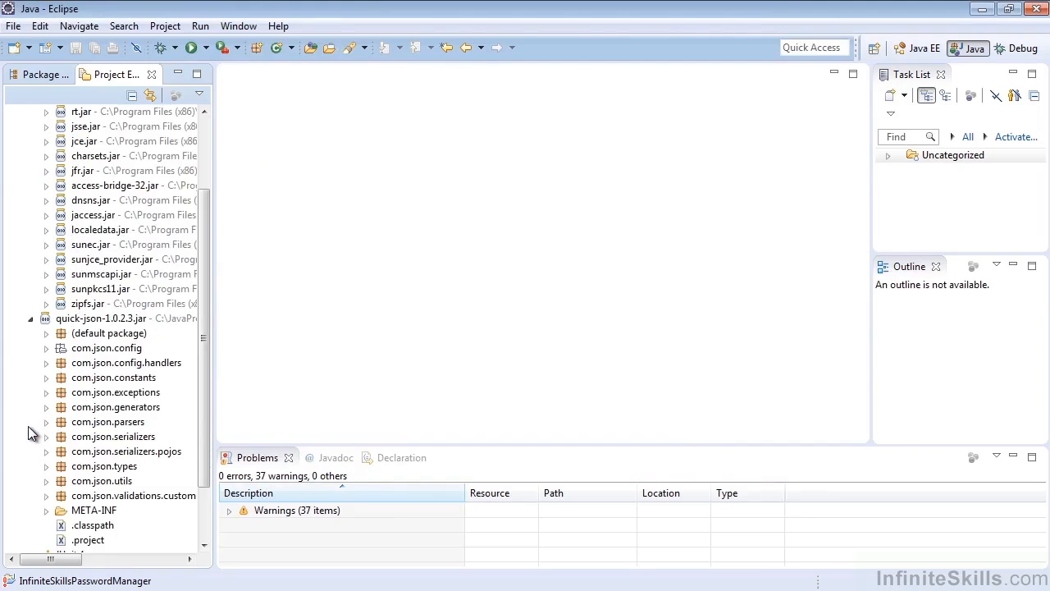
left_click(30, 319)
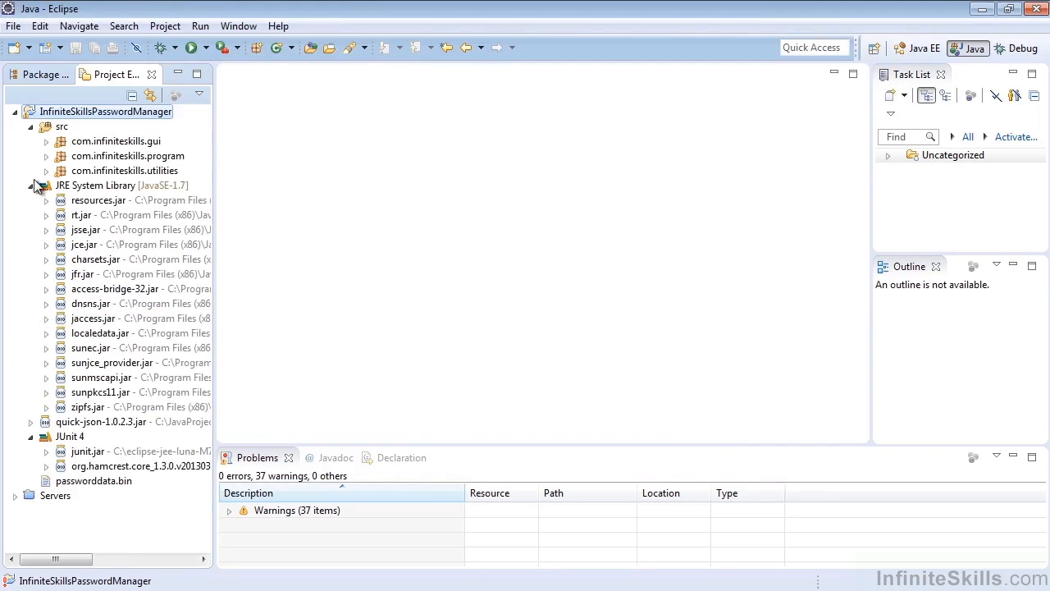
left_click(32, 129)
left_click(31, 141)
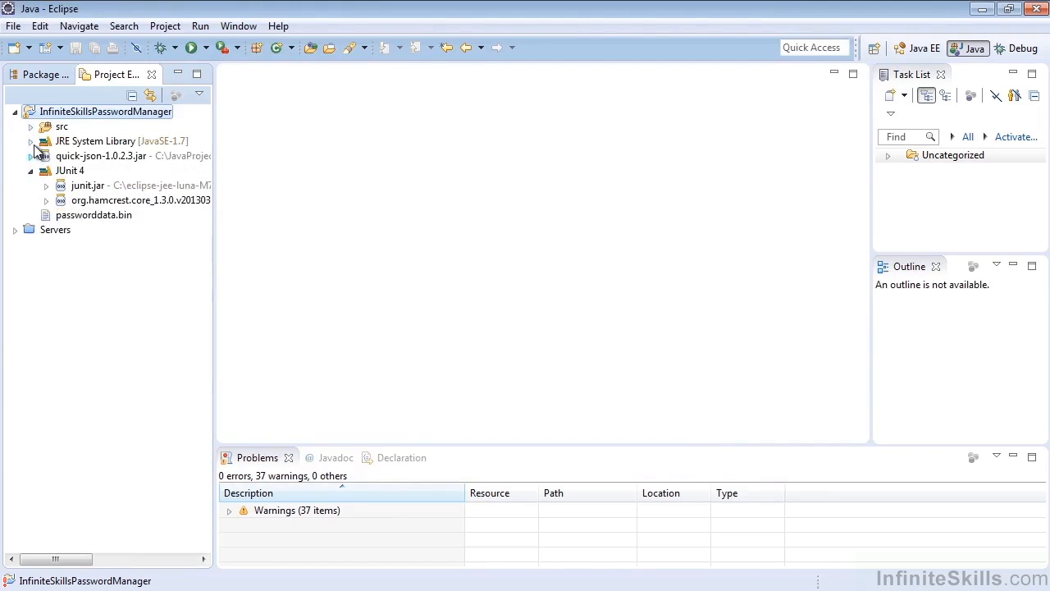
Open DataFileManipulatorTest.java from the com.infiniteskills.utilities package and review its test methods.
left_click(30, 127)
left_click(46, 171)
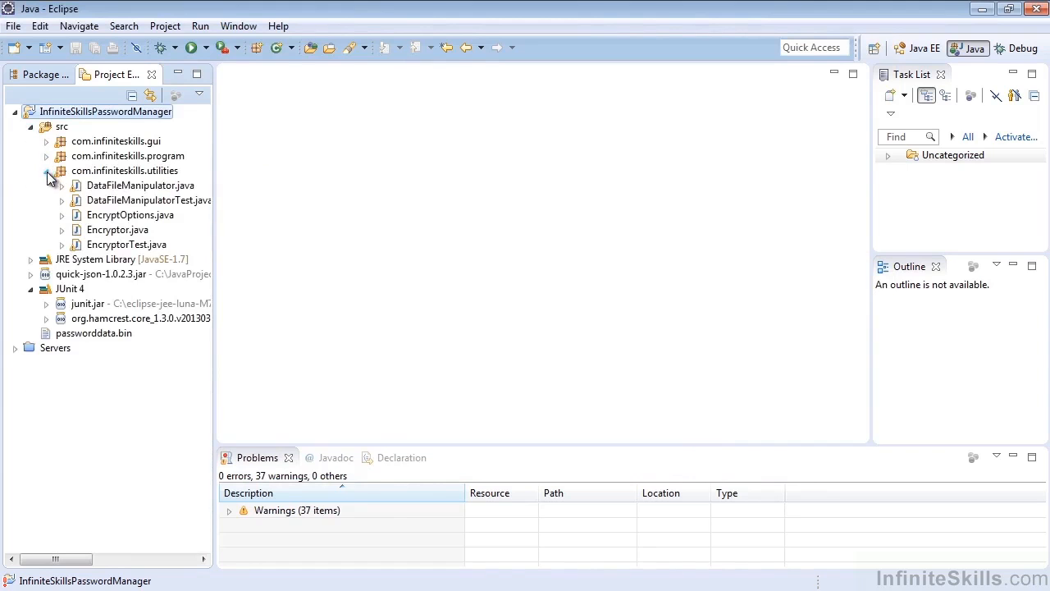
double_click(107, 201)
left_click(422, 242)
scroll(476, 331, "down", 5)
scroll(476, 331, "down", 10)
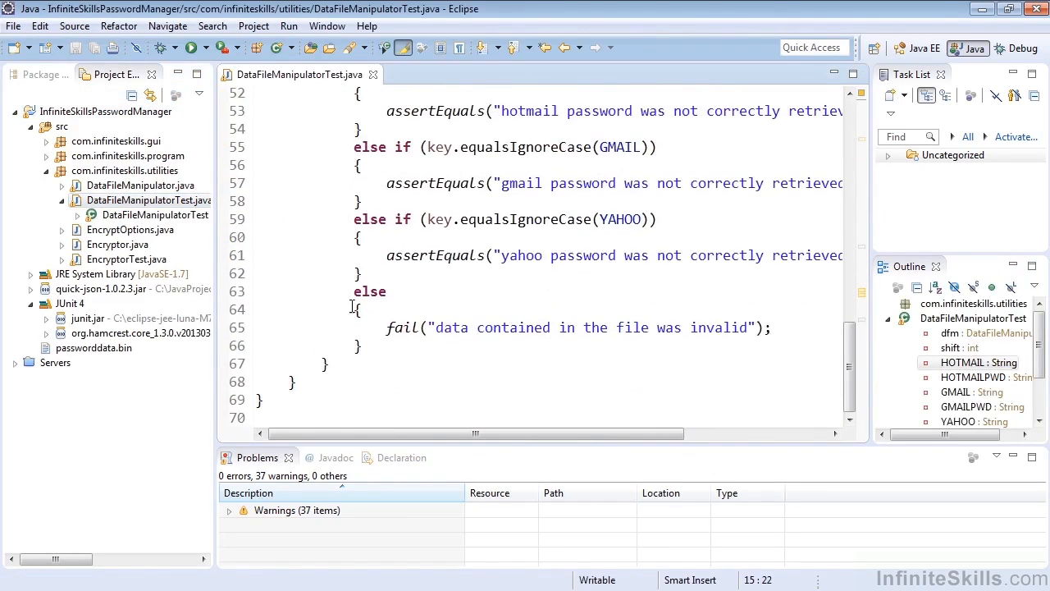
scroll(355, 308, "up", 11)
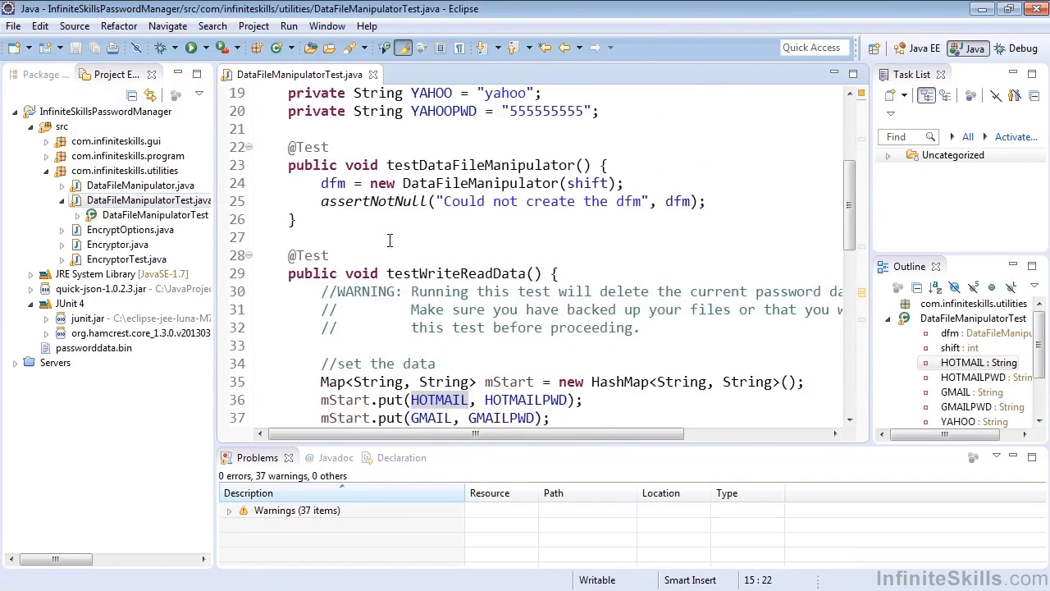
left_click(450, 242)
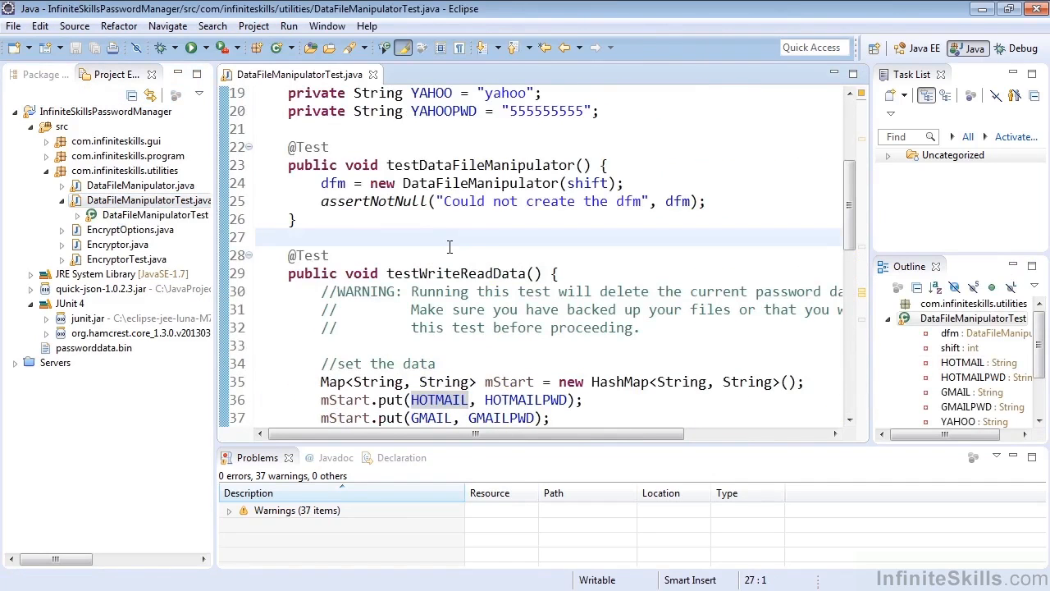
Run the InfiniteSkillsPasswordManager project, check its console output, and open the Password Data form in the launched application.
left_click(90, 111)
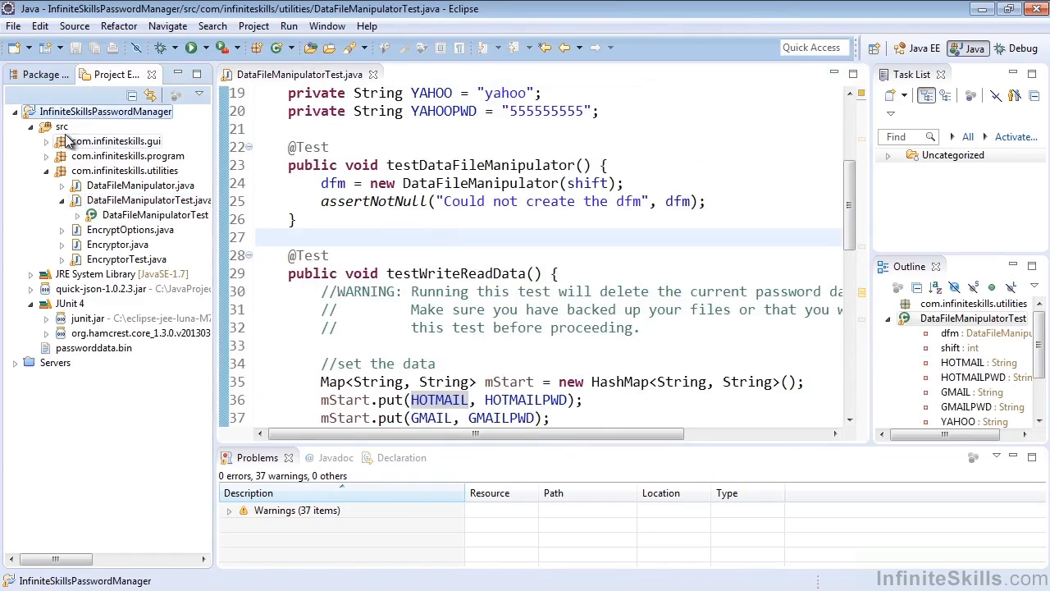
left_click(193, 51)
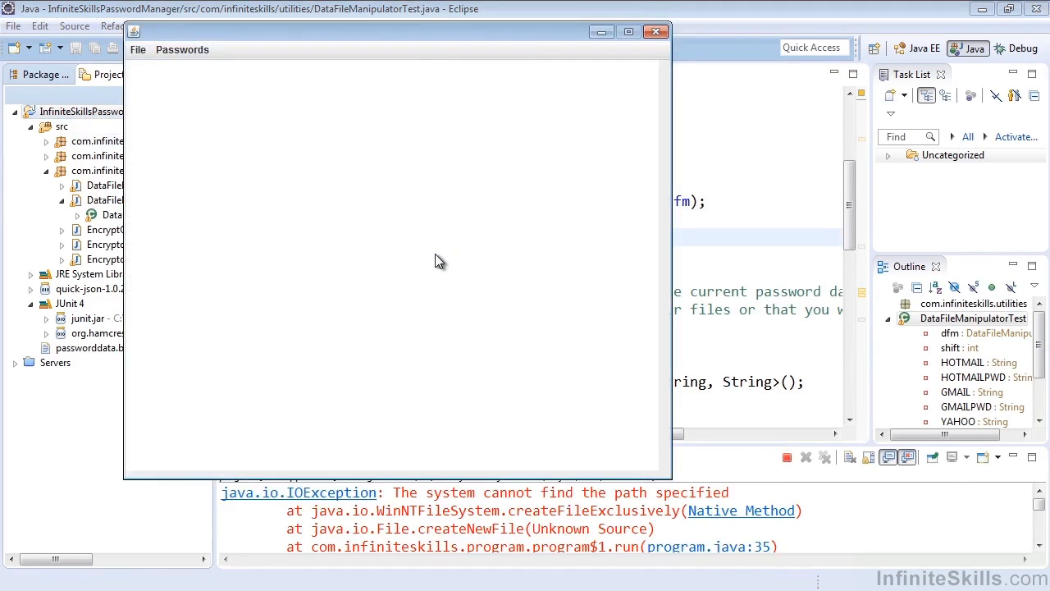
left_click(417, 502)
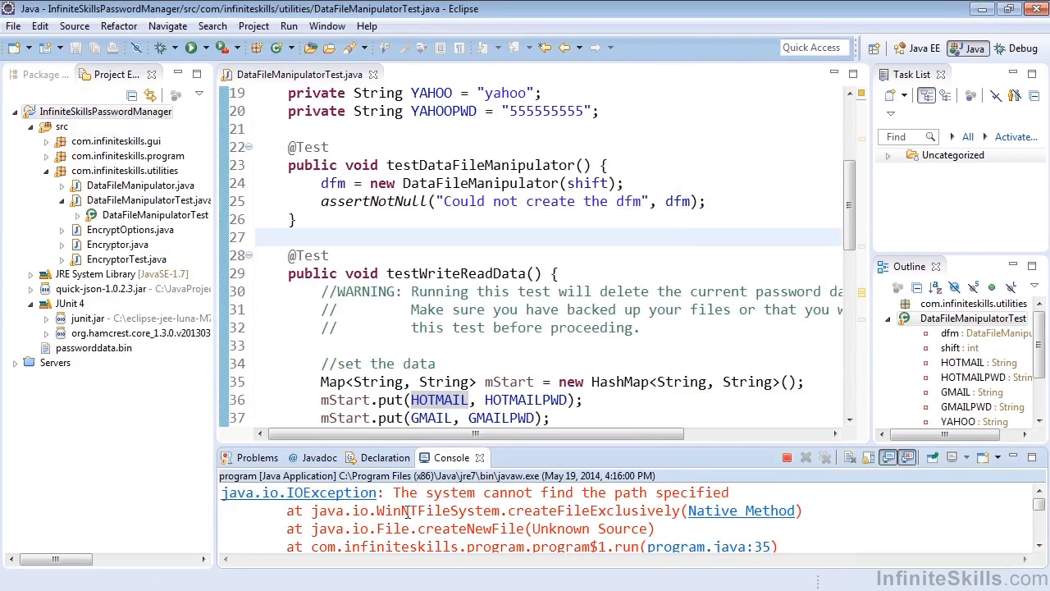
left_click(443, 589)
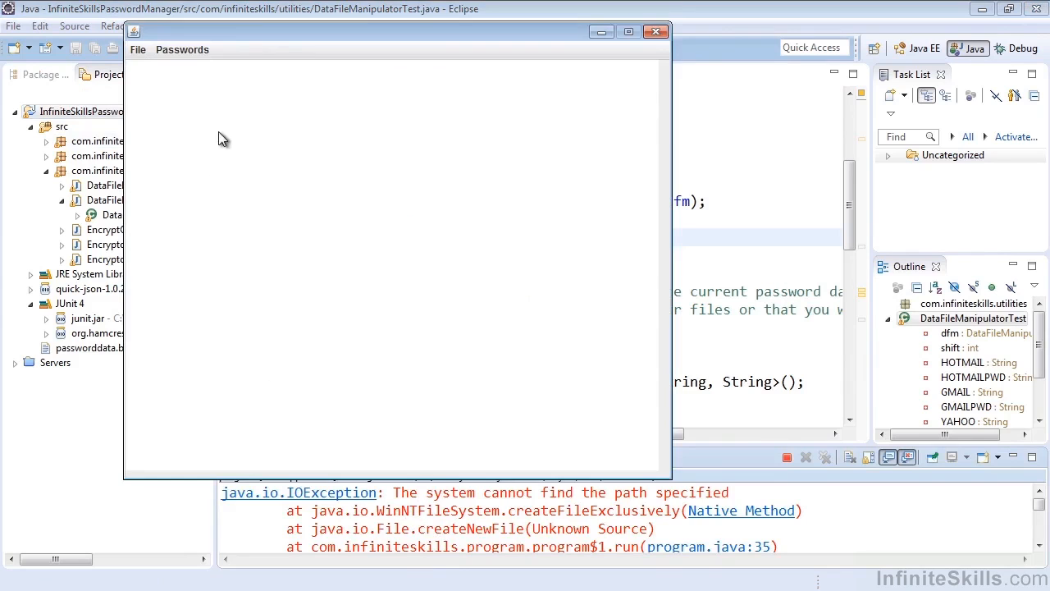
left_click(169, 51)
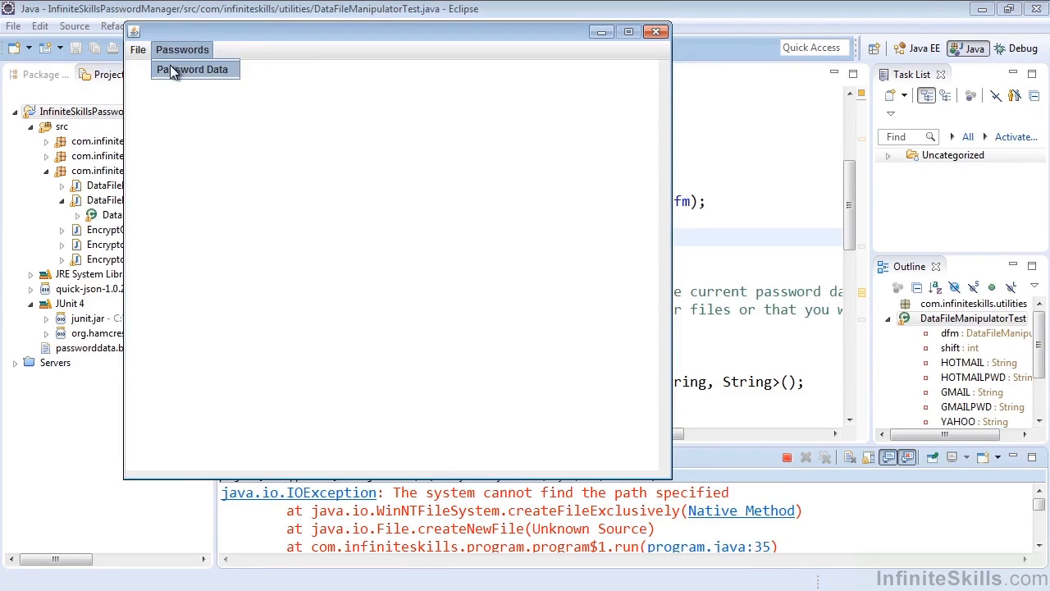
left_click(174, 70)
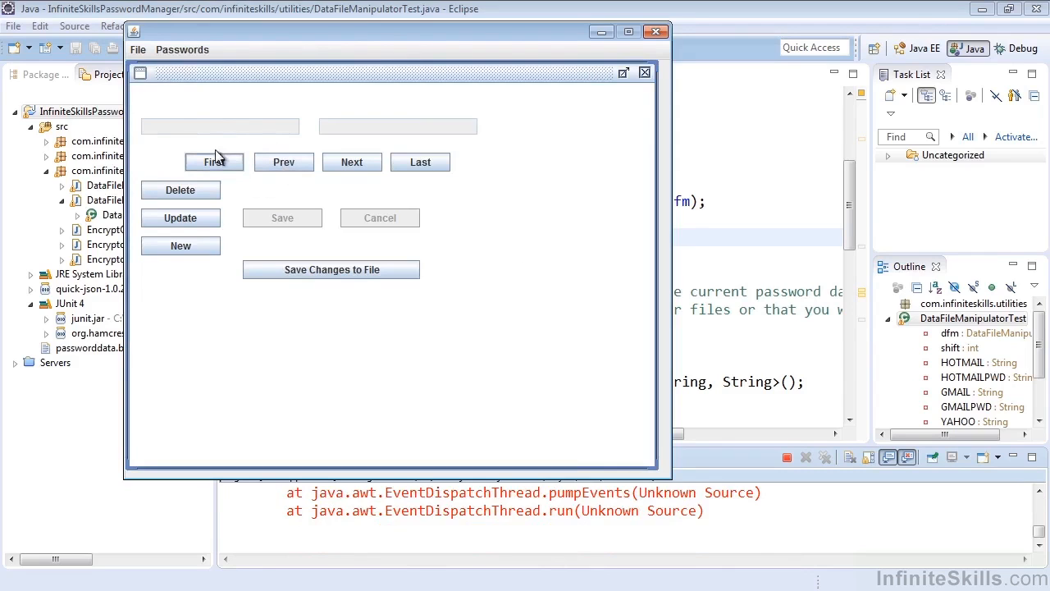
Exit the running password manager application and confirm ending it.
left_click(137, 49)
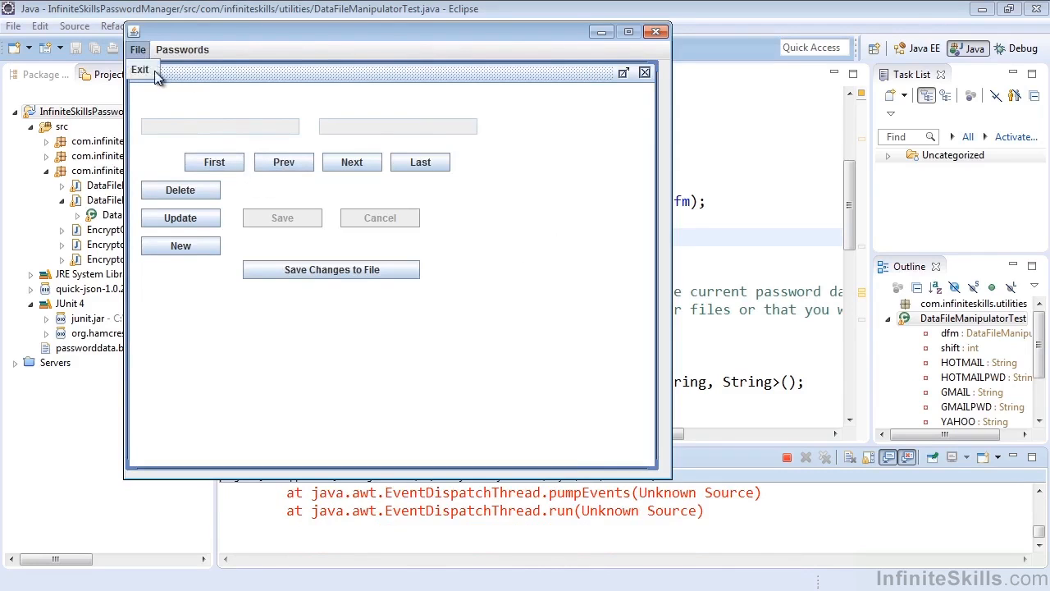
left_click(144, 71)
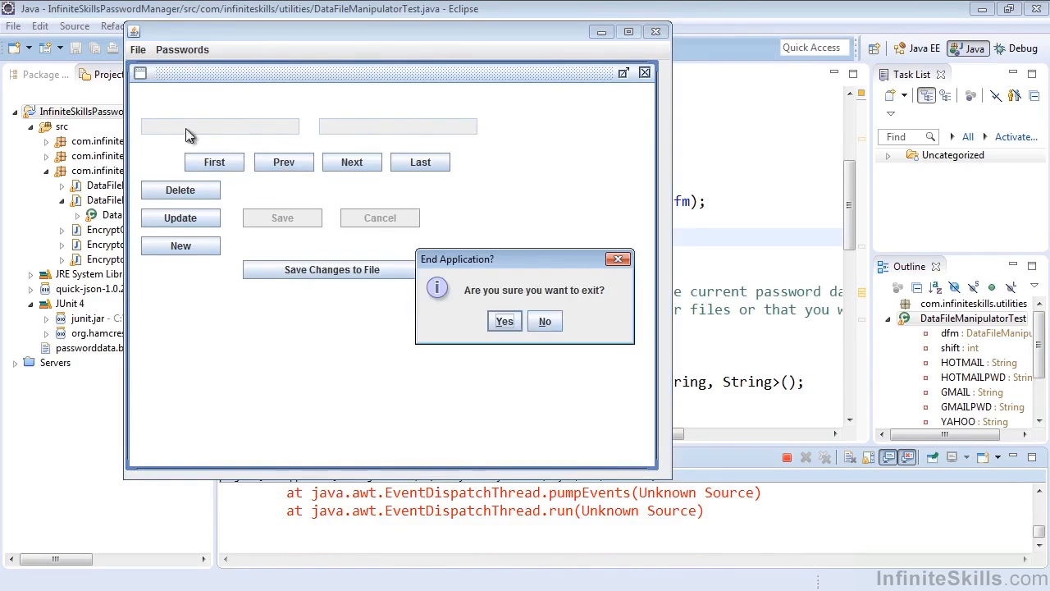
left_click(501, 323)
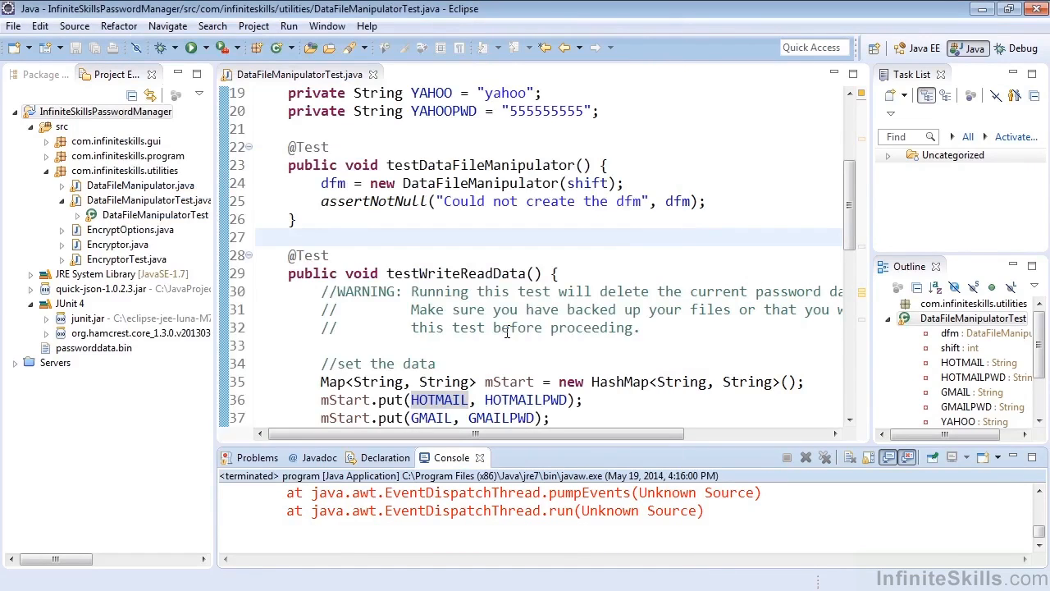